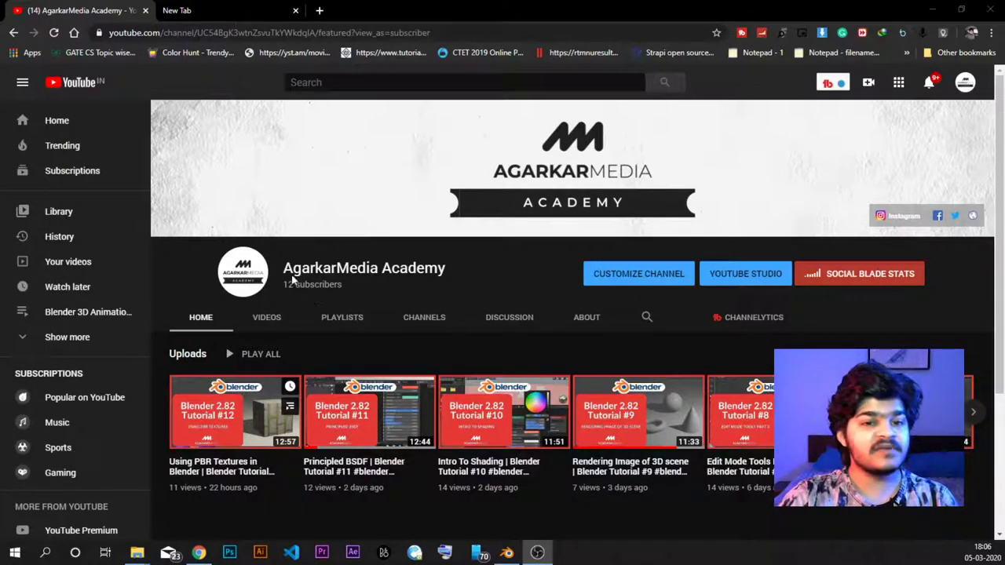
# - Open the playlists of the AgarkarMedia Academy channel and look over the created playlists
pyautogui.moveTo(285, 269); pyautogui.dragTo(455, 276)
pyautogui.click(455, 276)
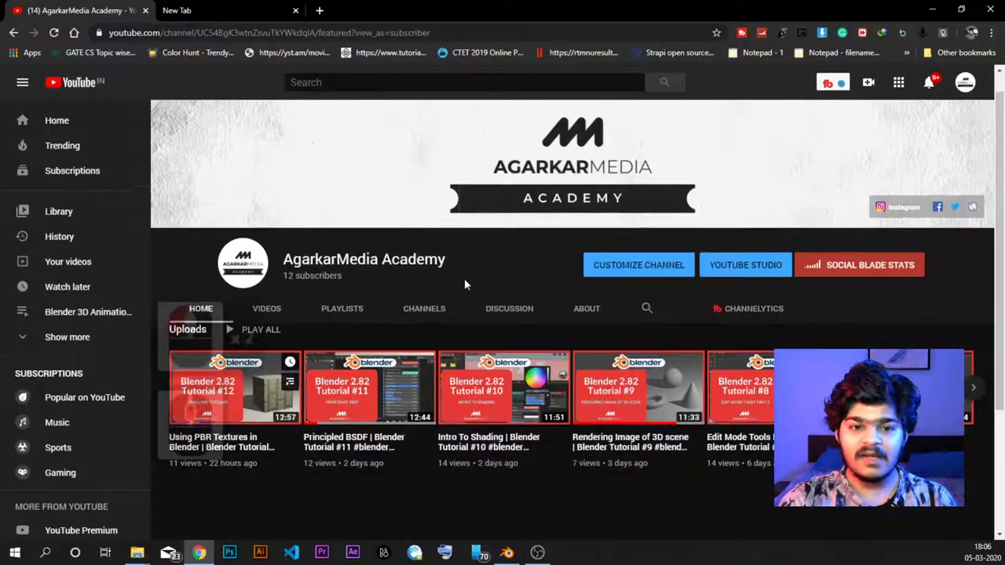
pyautogui.scroll(-1, 348, 269)
pyautogui.click(350, 265)
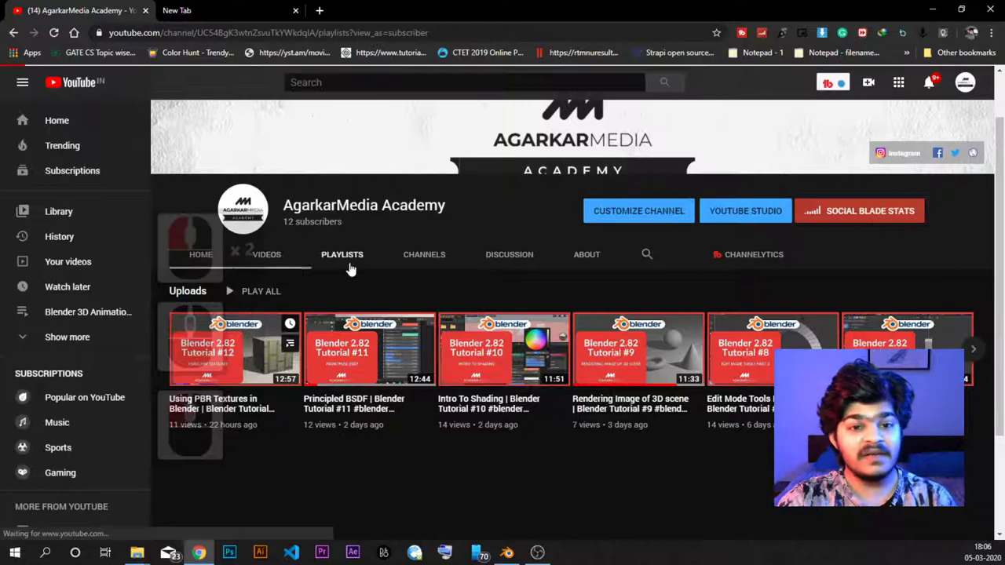
pyautogui.scroll(-6, 340, 292)
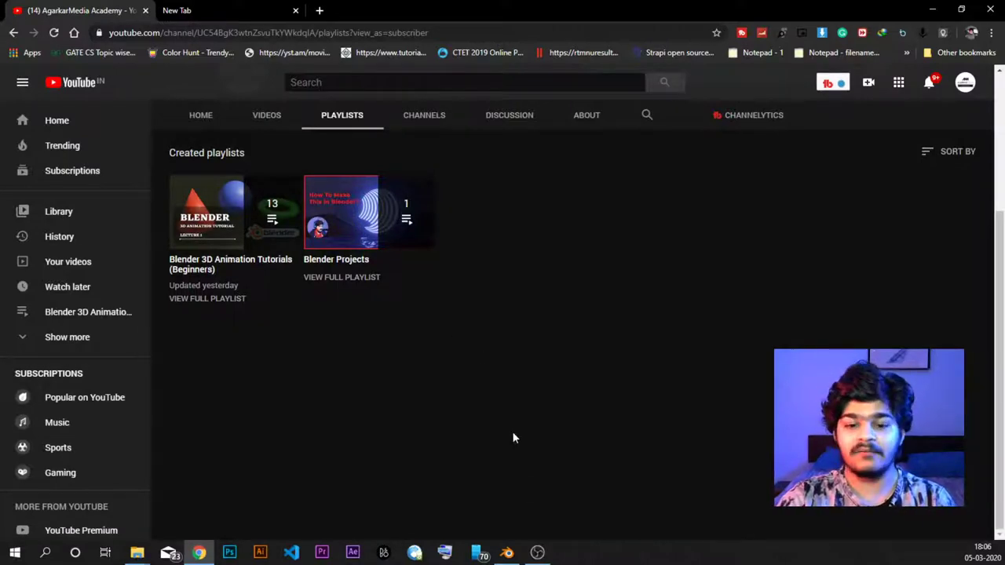
# - View the textured cube in Blender and examine the five PavingStones36 images in File Explorer's Textures folder
pyautogui.click(506, 552)
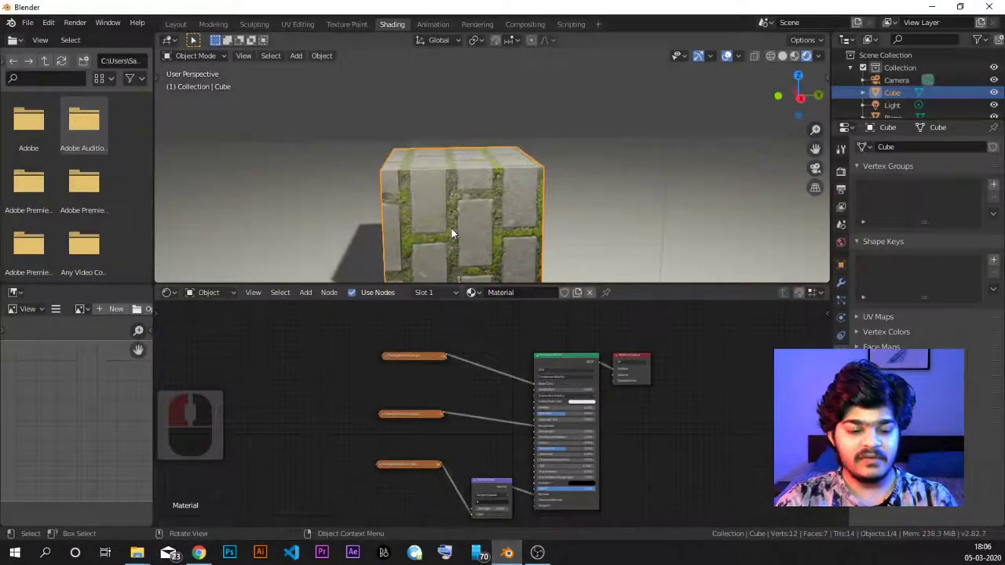
pyautogui.keyDown('shift'); pyautogui.moveTo(448, 206); pyautogui.dragTo(475, 166, button='middle'); pyautogui.keyUp('shift')
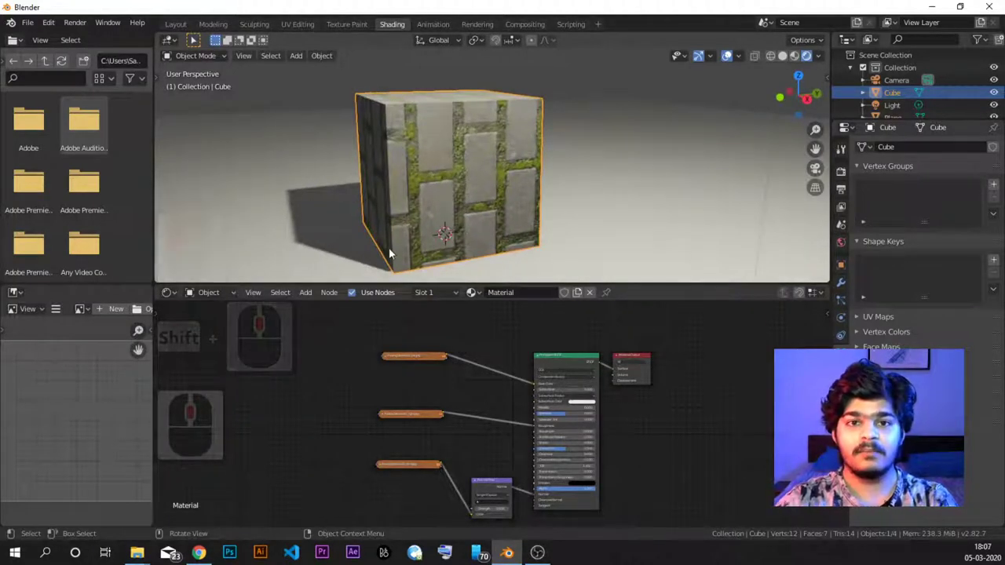
pyautogui.click(136, 553)
pyautogui.click(101, 498)
pyautogui.moveTo(805, 249); pyautogui.dragTo(191, 166)
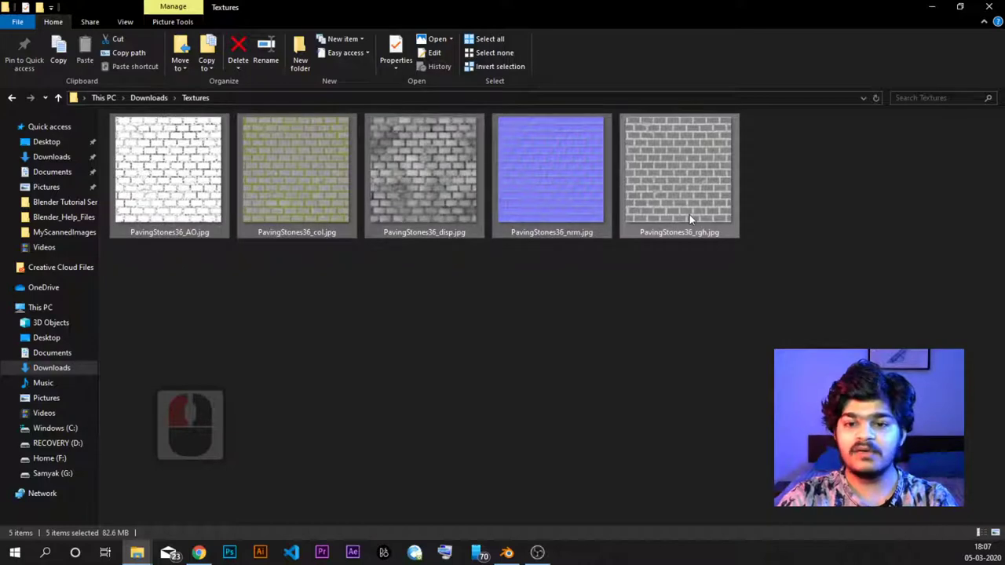
pyautogui.click(674, 296)
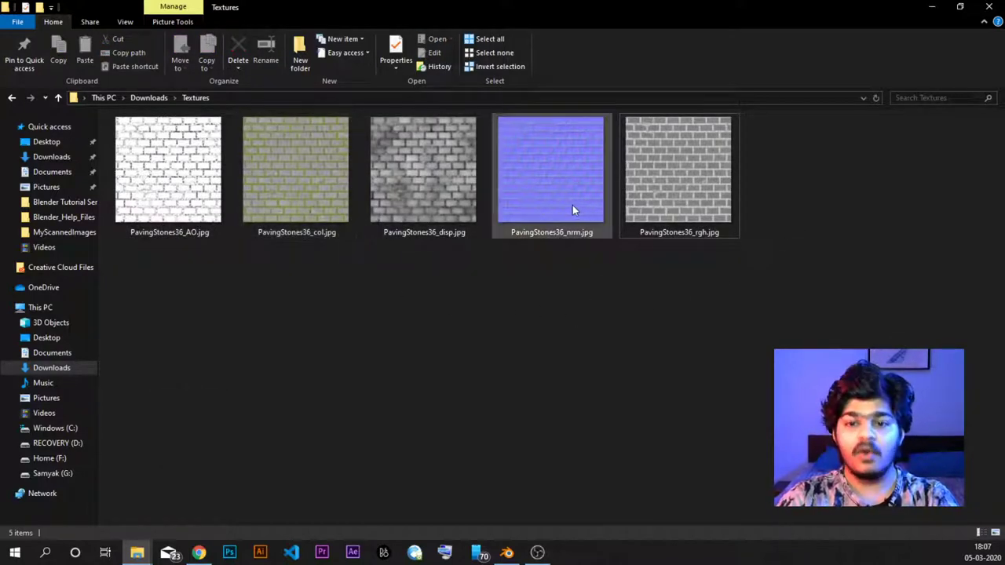
# - Switch back to Blender and examine the paving-stone texture on the cube's faces
pyautogui.click(507, 553)
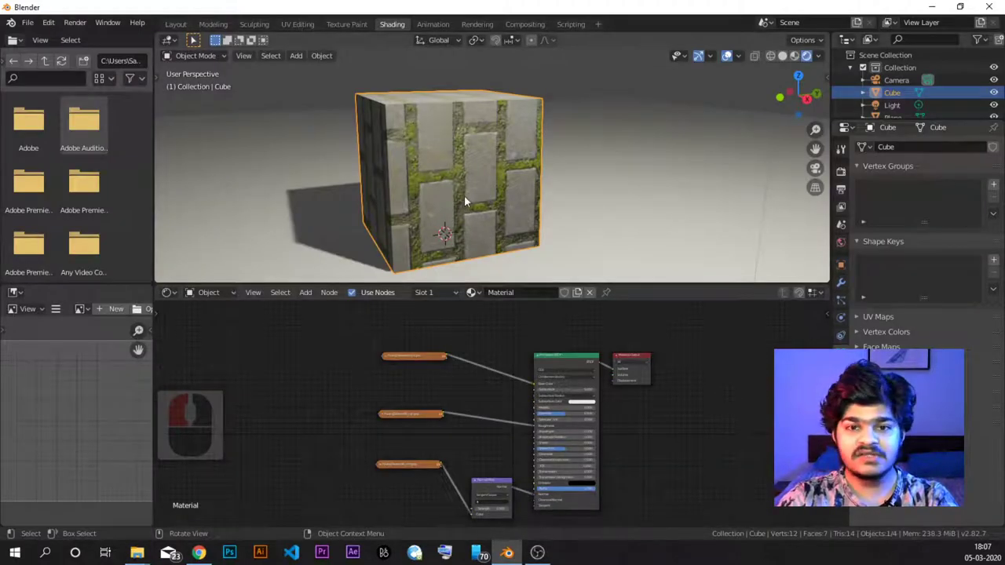
pyautogui.moveTo(463, 194)
pyautogui.mouseDown(button='middle')
pyautogui.moveTo(464, 177)
pyautogui.moveTo(455, 184)
pyautogui.mouseUp(button='middle')
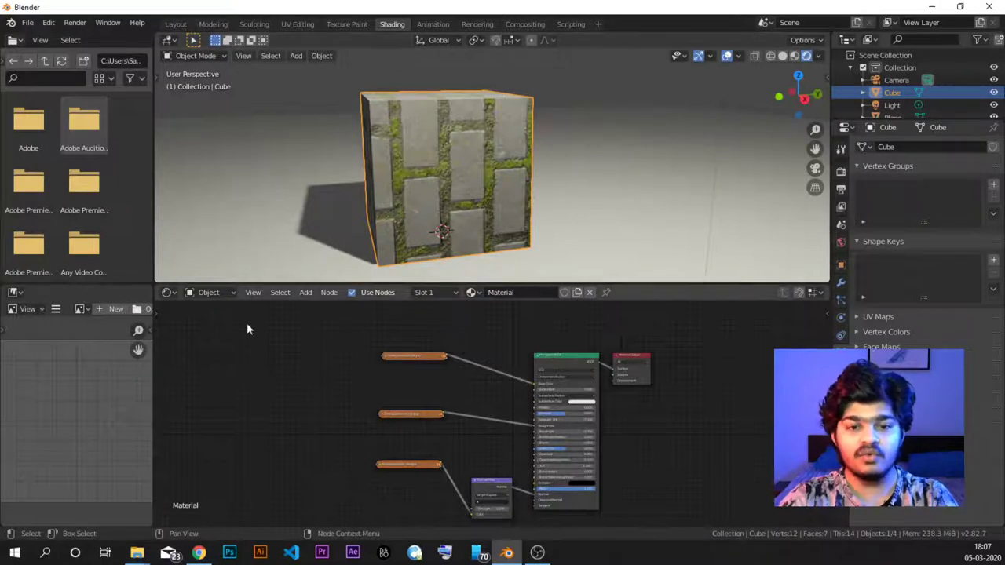
pyautogui.moveTo(409, 150); pyautogui.dragTo(399, 131, button='middle')
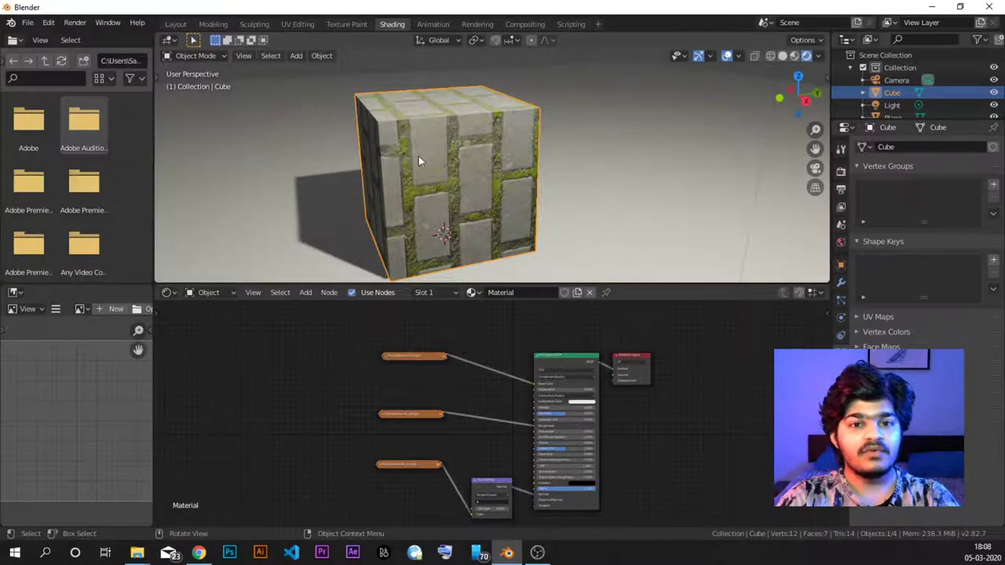
# - Show the whole scene in the Layout workspace with Rendered viewport shading
pyautogui.click(175, 24)
pyautogui.moveTo(521, 220); pyautogui.dragTo(435, 202, button='middle')
pyautogui.press('z')
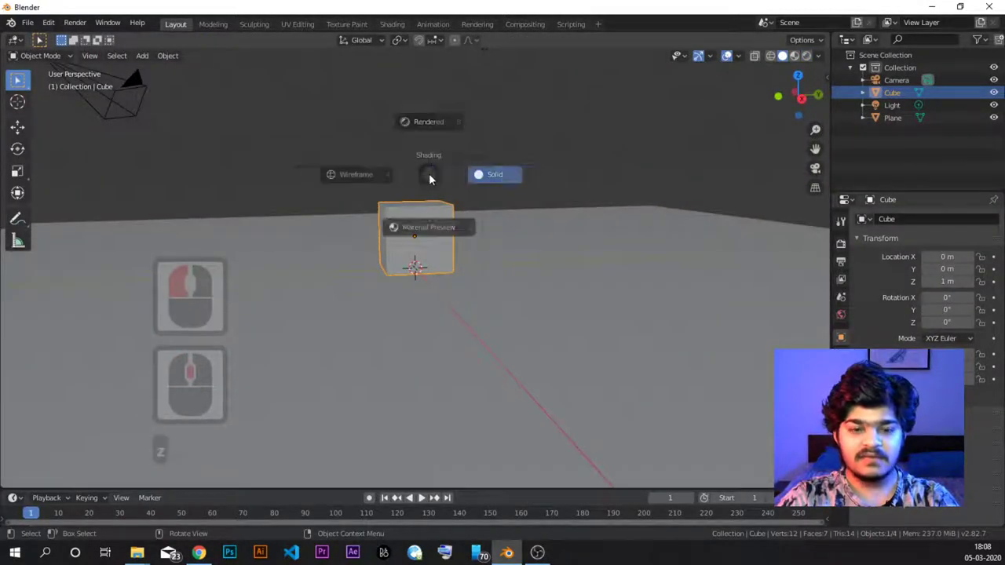
pyautogui.click(438, 112)
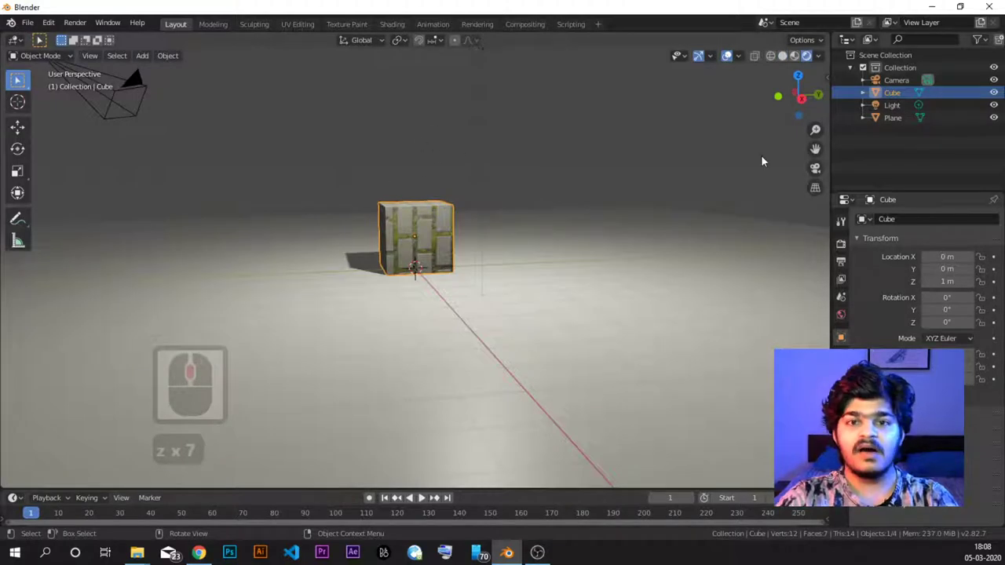
pyautogui.moveTo(794, 125); pyautogui.dragTo(784, 90, button='middle')
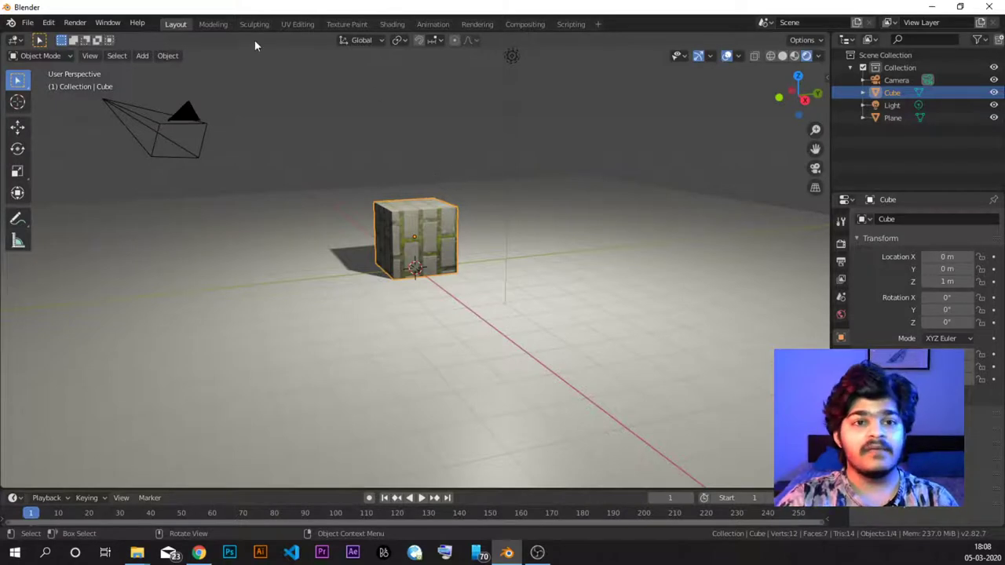
# - Return to the Shading workspace and bring up the Textures folder in File Explorer
pyautogui.click(391, 23)
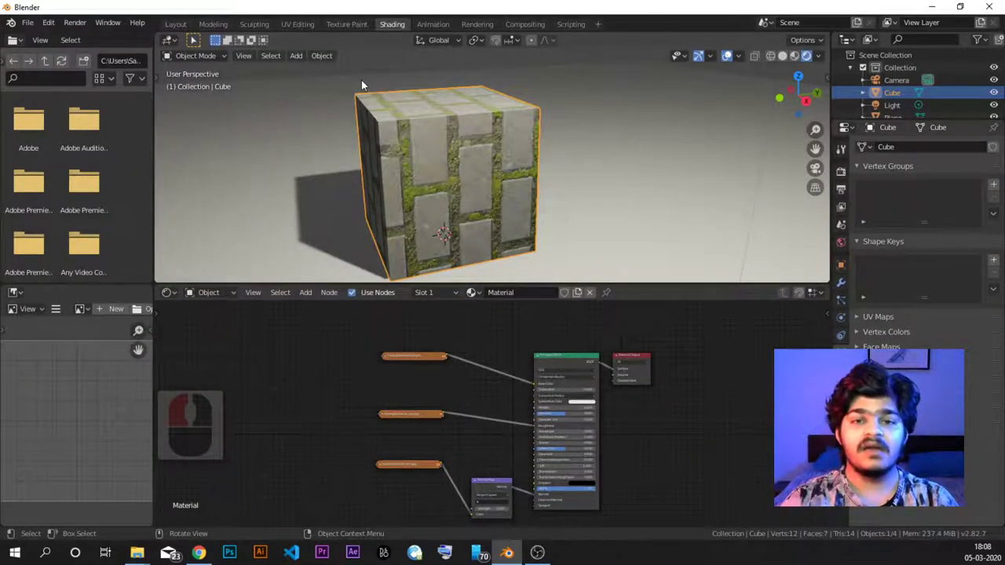
pyautogui.moveTo(137, 553)
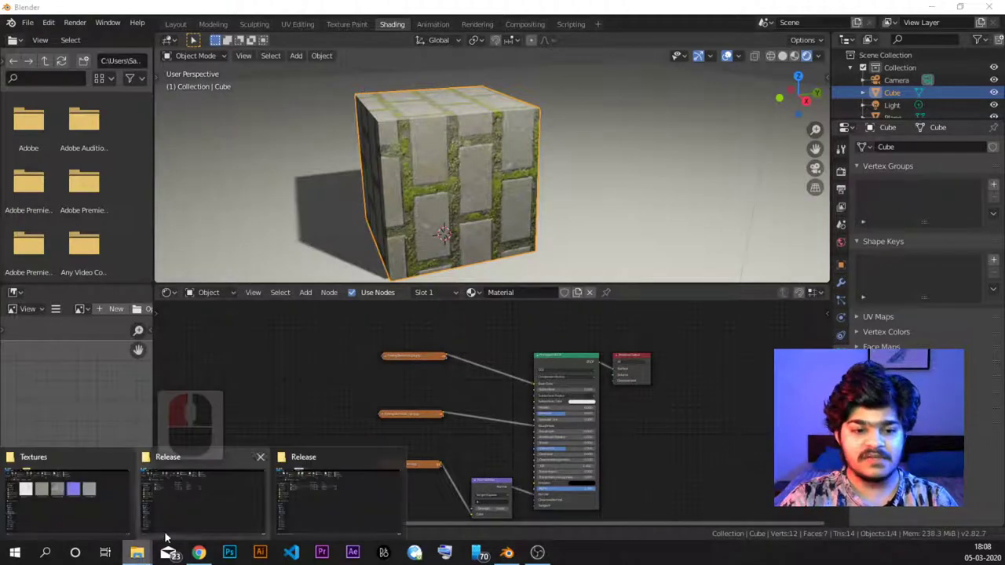
pyautogui.click(102, 511)
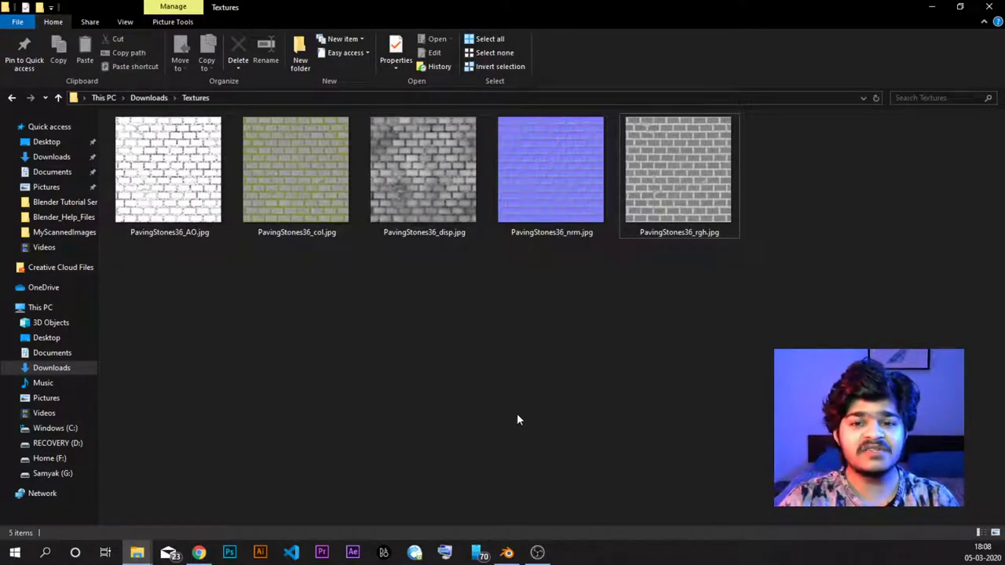
# - Switch back to Blender, enlarge the node editor area and view the textured cube from several sides
pyautogui.click(506, 552)
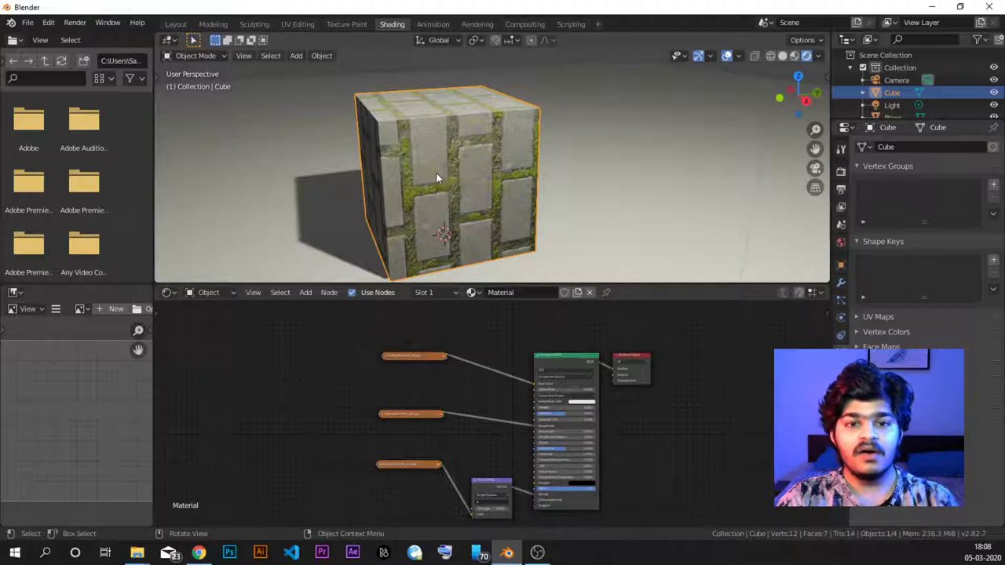
pyautogui.moveTo(437, 172); pyautogui.dragTo(431, 173, button='middle')
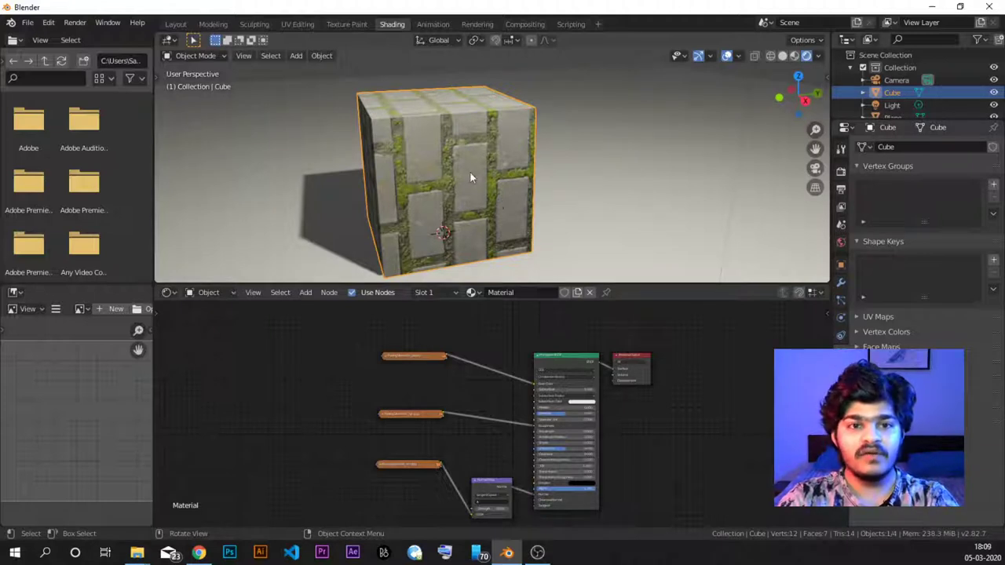
pyautogui.moveTo(447, 153); pyautogui.dragTo(384, 116, button='middle')
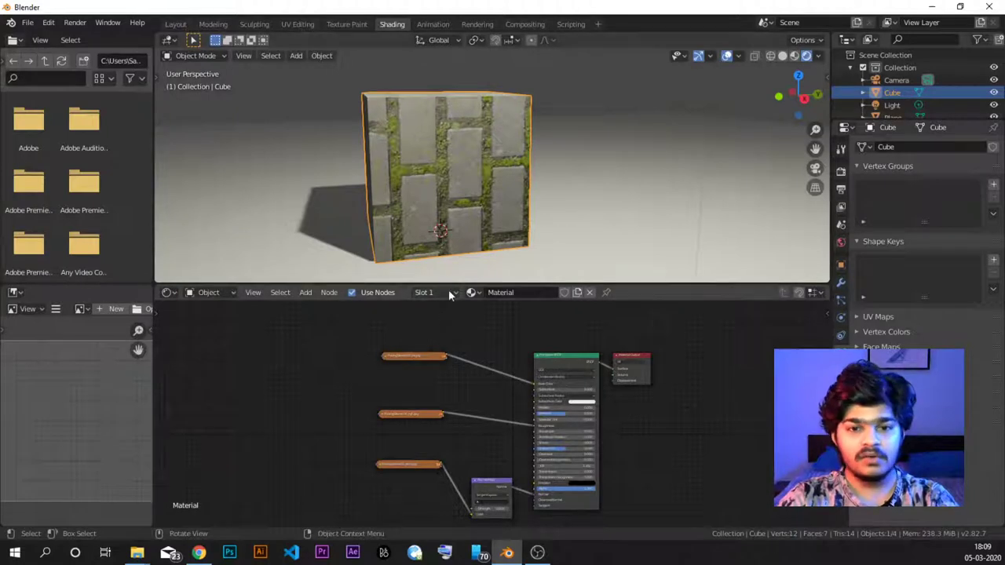
pyautogui.moveTo(453, 283); pyautogui.dragTo(453, 224)
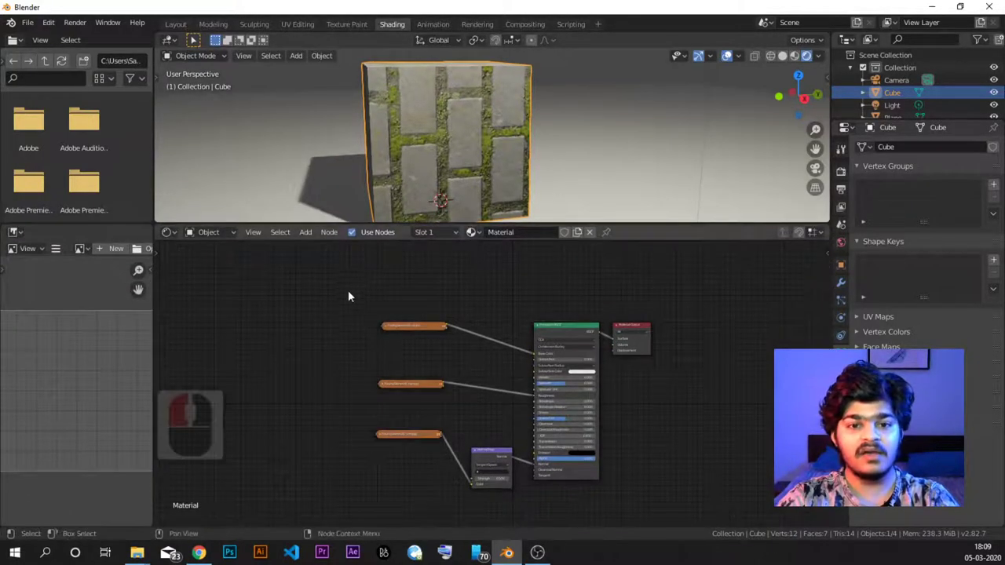
pyautogui.moveTo(436, 160); pyautogui.dragTo(401, 173, button='middle')
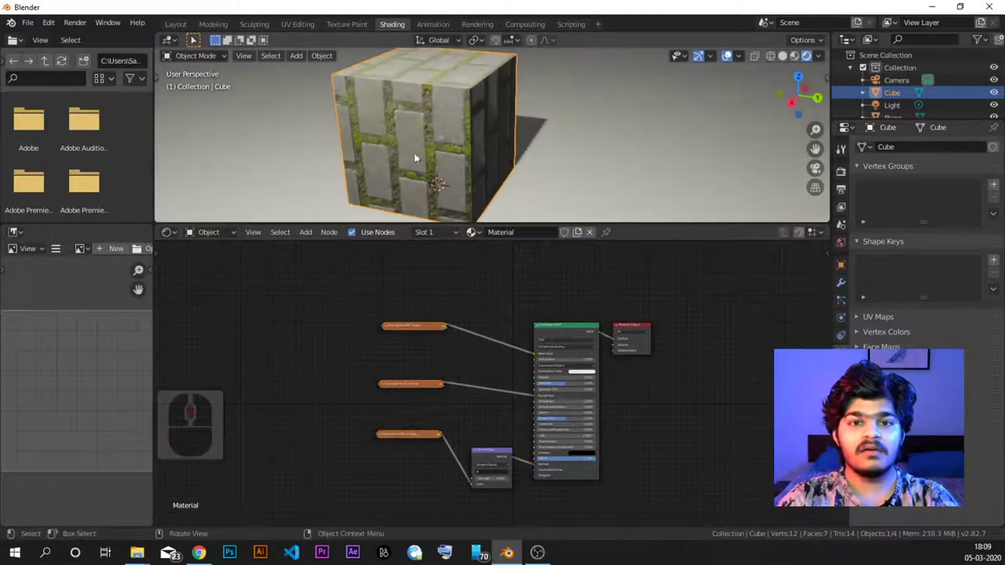
pyautogui.moveTo(385, 132); pyautogui.dragTo(433, 136, button='middle')
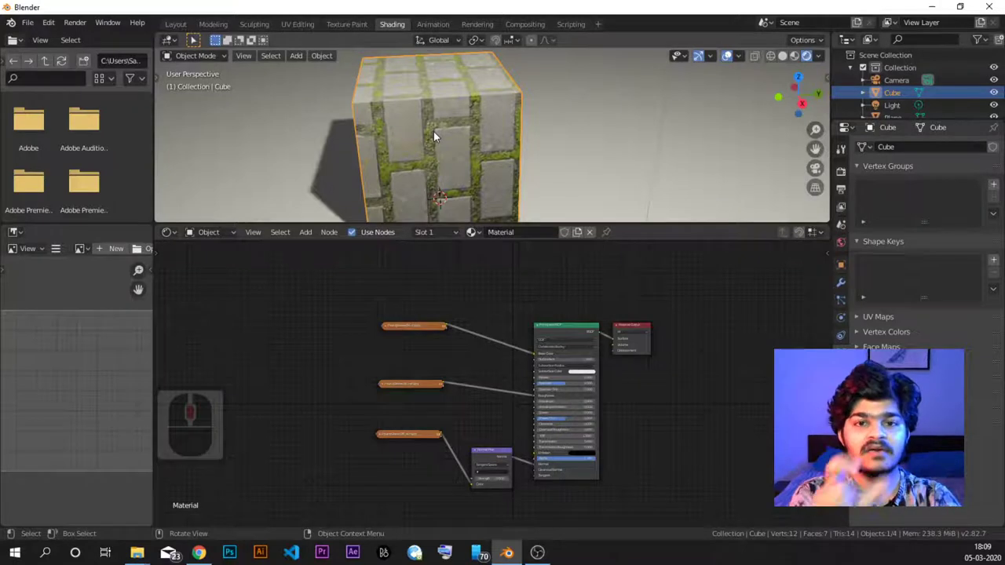
pyautogui.moveTo(433, 131); pyautogui.dragTo(312, 335, button='middle')
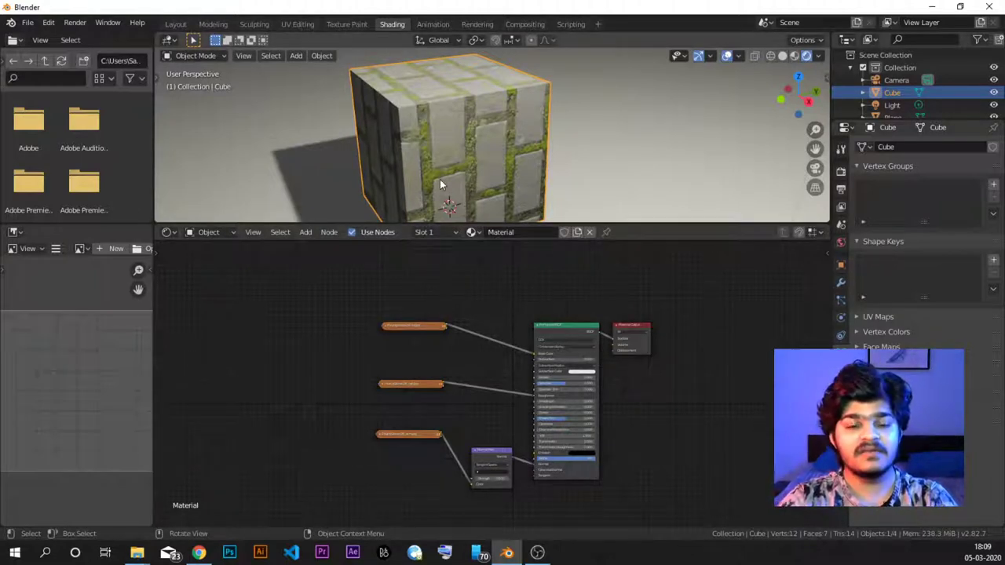
# - Examine the material's node tree, from the three PavingStones36 image textures to the Normal Map and Principled BSDF nodes
pyautogui.moveTo(311, 325); pyautogui.dragTo(338, 298, button='middle')
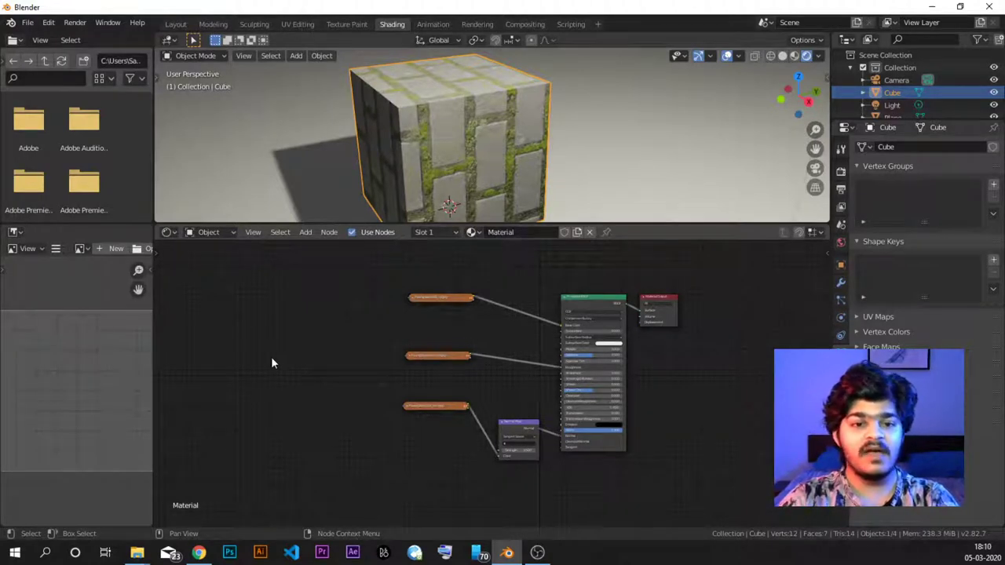
pyautogui.keyDown('shift'); pyautogui.middleClick(273, 363); pyautogui.keyUp('shift')
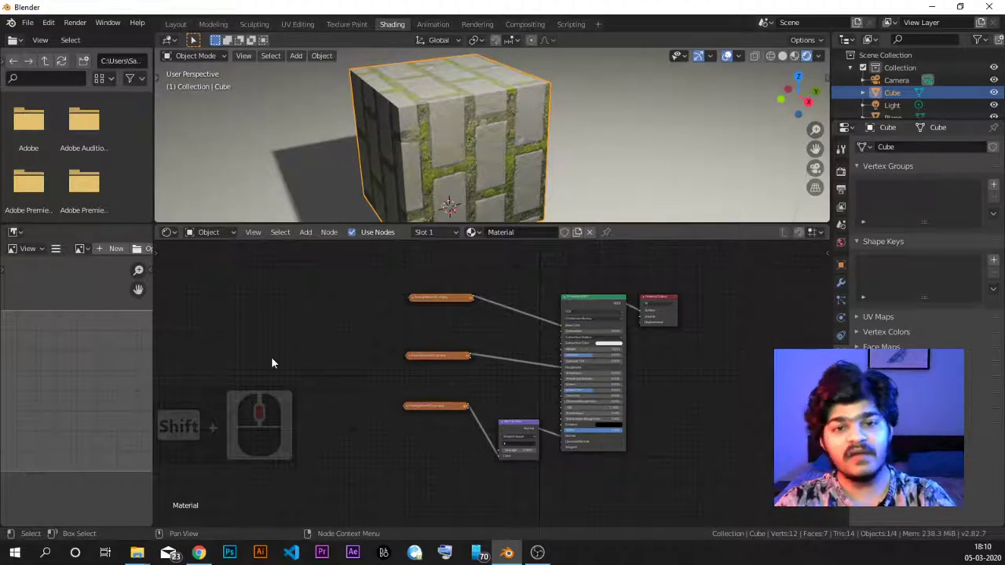
pyautogui.scroll(3, 416, 355)
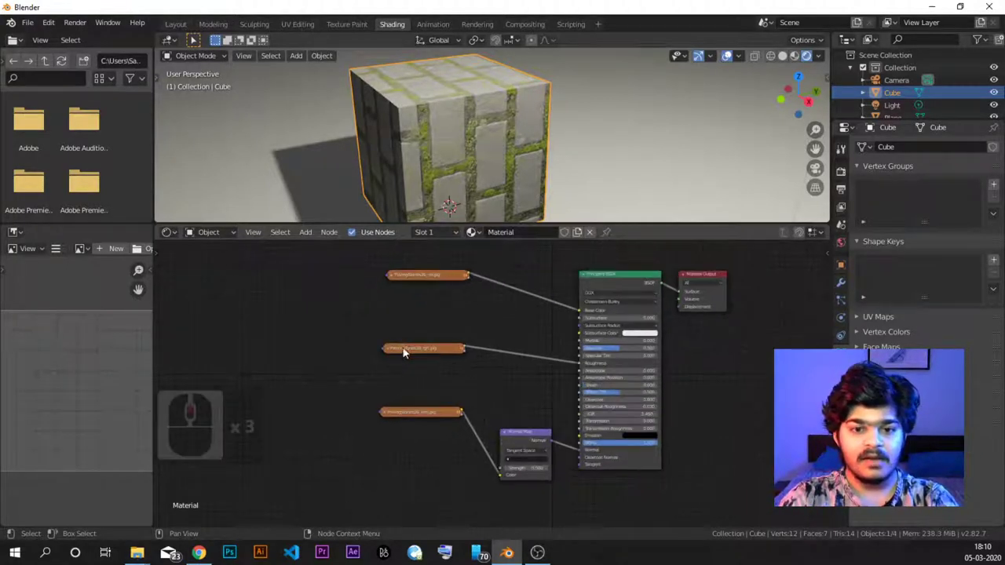
pyautogui.keyDown('shift'); pyautogui.moveTo(469, 297); pyautogui.dragTo(449, 310, button='middle'); pyautogui.keyUp('shift')
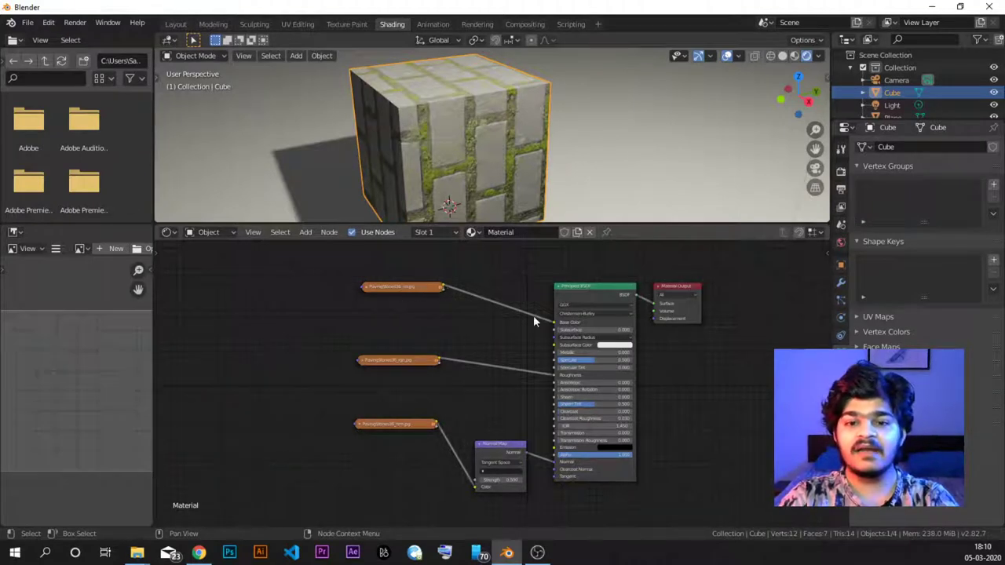
pyautogui.scroll(6, 584, 300)
pyautogui.keyDown('shift'); pyautogui.moveTo(596, 308); pyautogui.dragTo(377, 340, button='middle'); pyautogui.keyUp('shift')
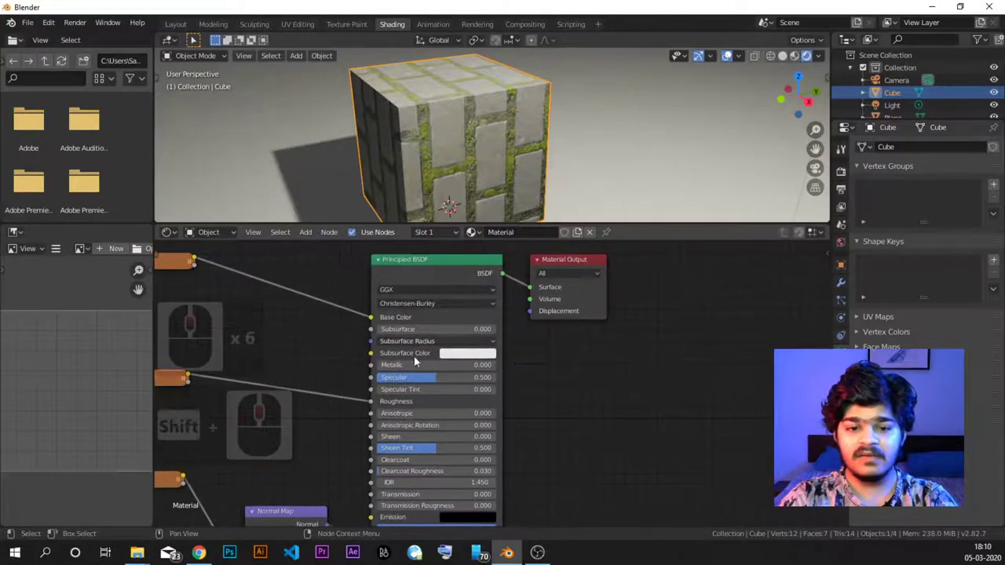
pyautogui.scroll(-3, 377, 352)
pyautogui.keyDown('shift'); pyautogui.moveTo(376, 353); pyautogui.dragTo(567, 332, button='middle'); pyautogui.keyUp('shift')
pyautogui.middleClick(456, 352)
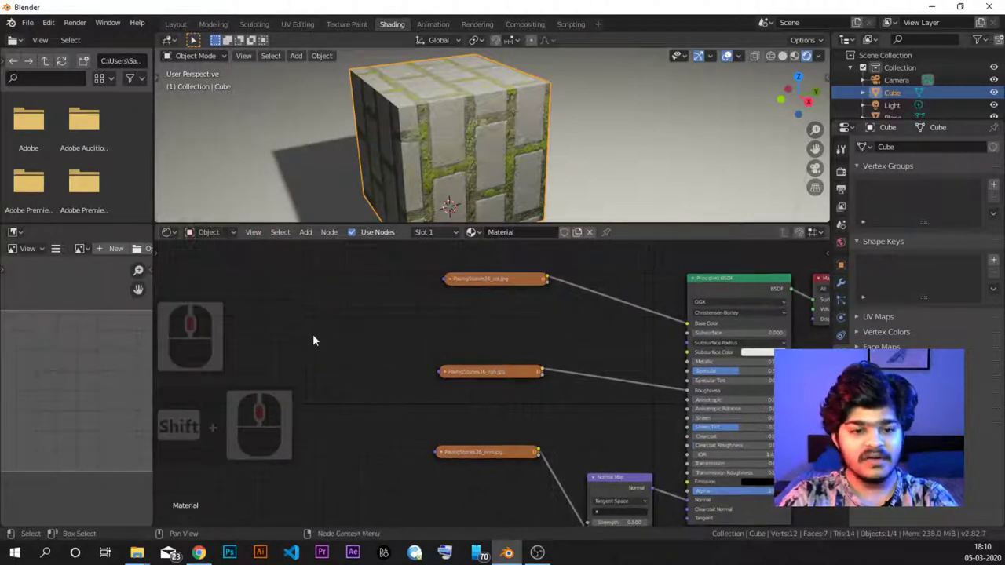
pyautogui.keyDown('shift'); pyautogui.middleClick(262, 325); pyautogui.keyUp('shift')
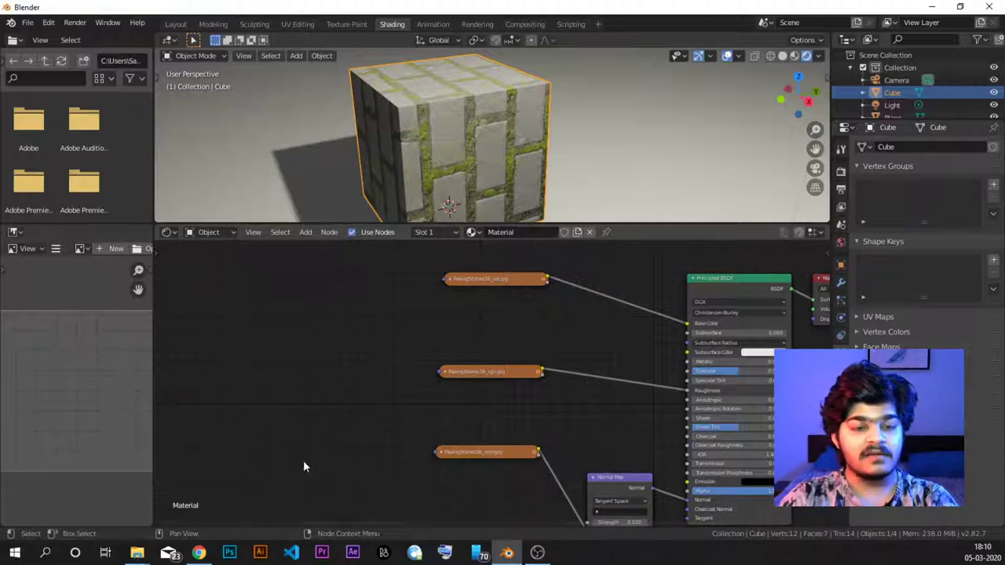
pyautogui.hotkey('shift', 'a')
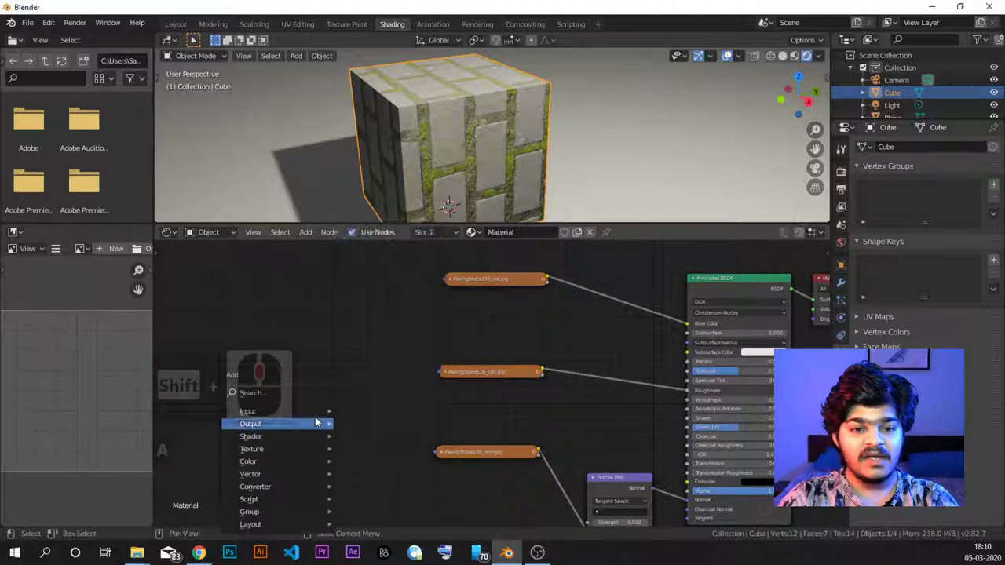
pyautogui.click(278, 393)
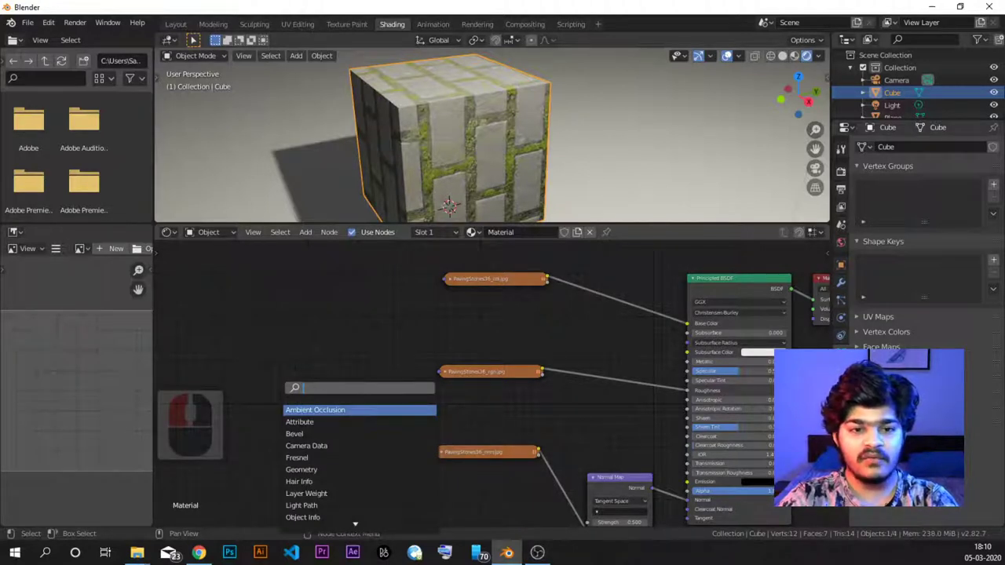
pyautogui.click(312, 294)
pyautogui.click(305, 233)
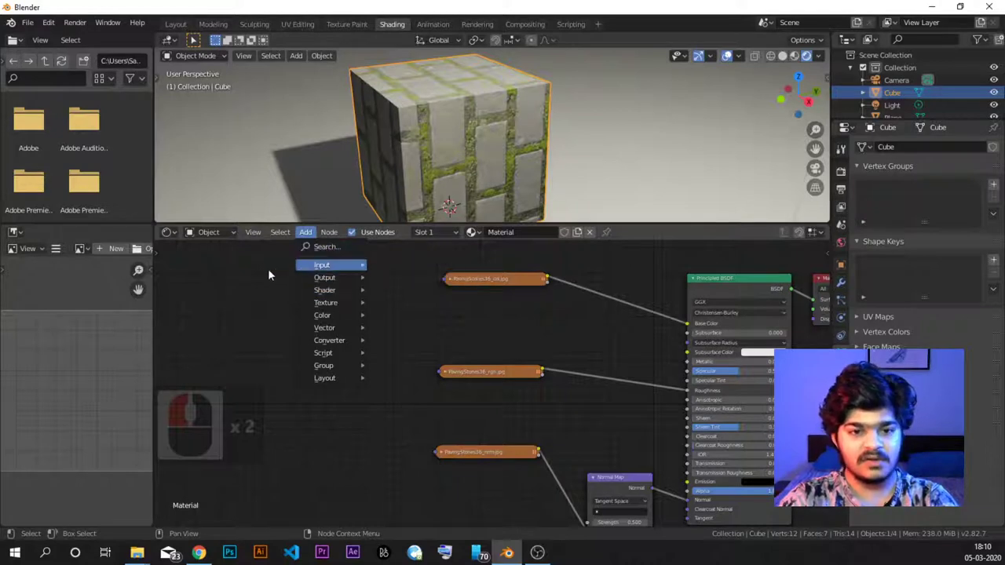
pyautogui.click(265, 289)
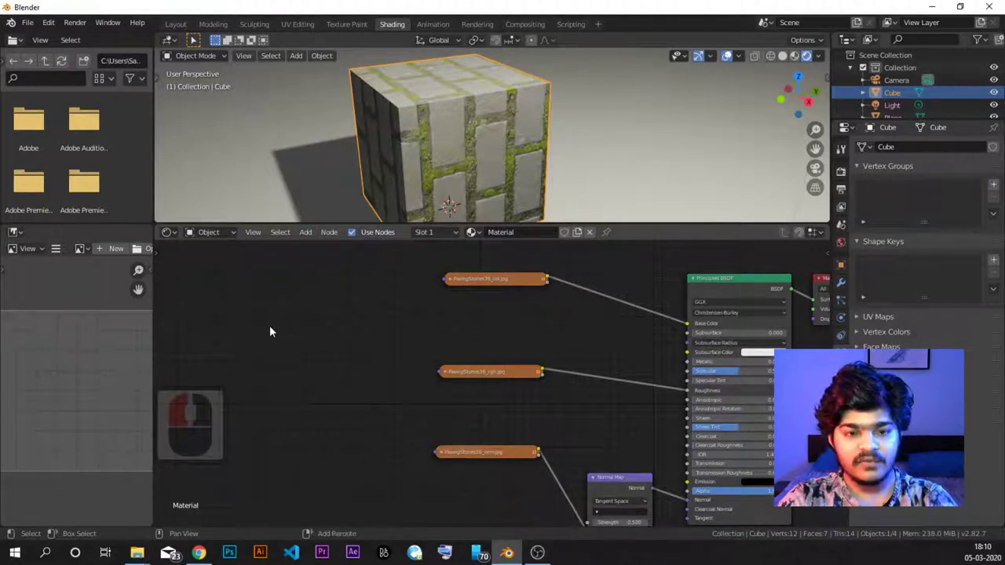
pyautogui.click(306, 233)
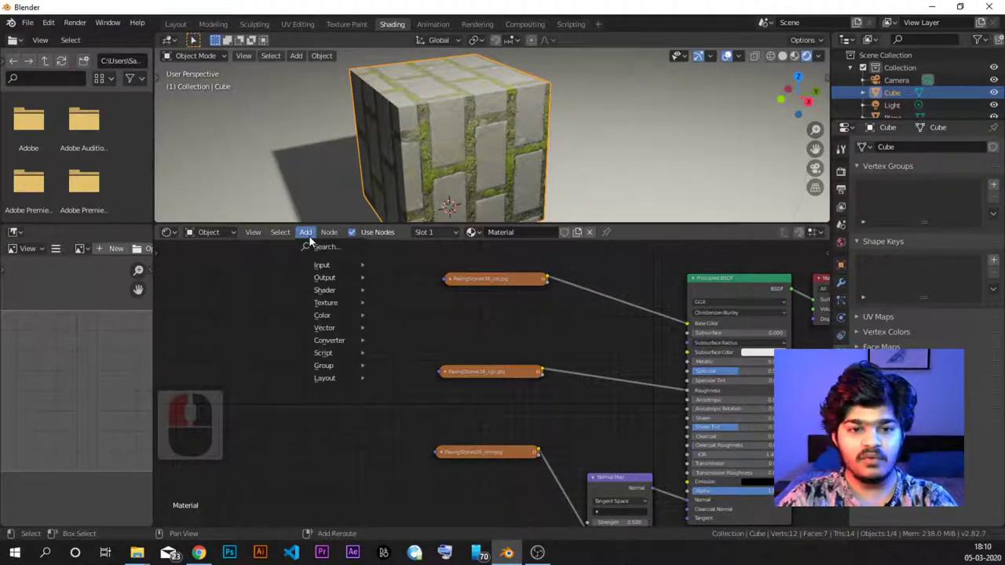
pyautogui.click(322, 265)
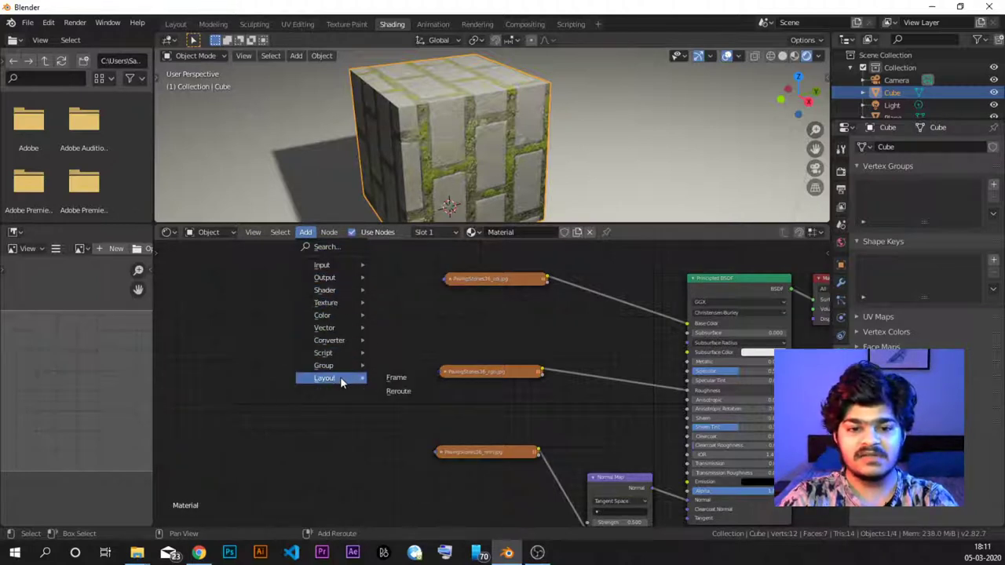
pyautogui.click(284, 314)
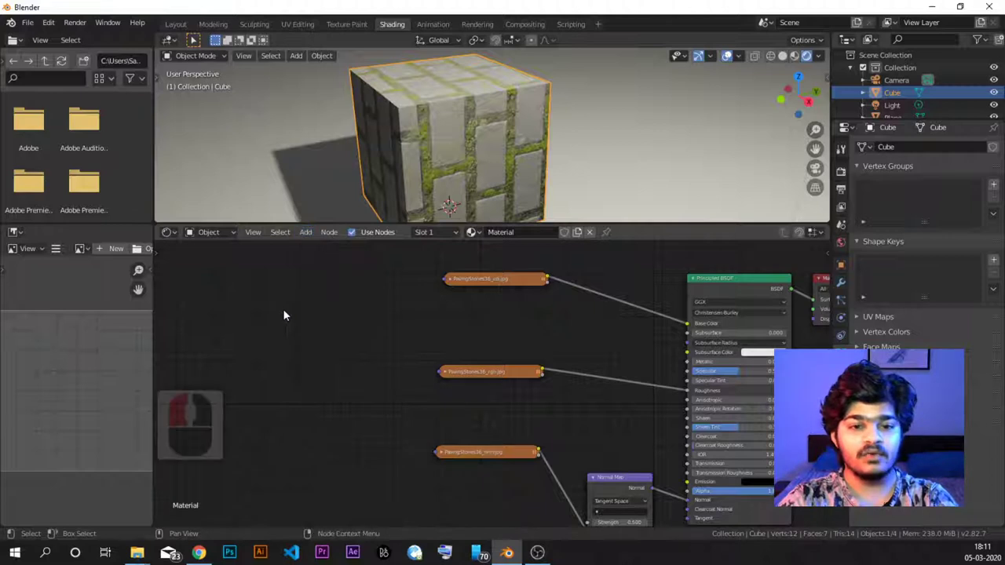
# - Add a Texture Coordinate node to the material and place it ahead of the three PavingStones36 image textures
pyautogui.hotkey('shift', 'a')
pyautogui.click(284, 310)
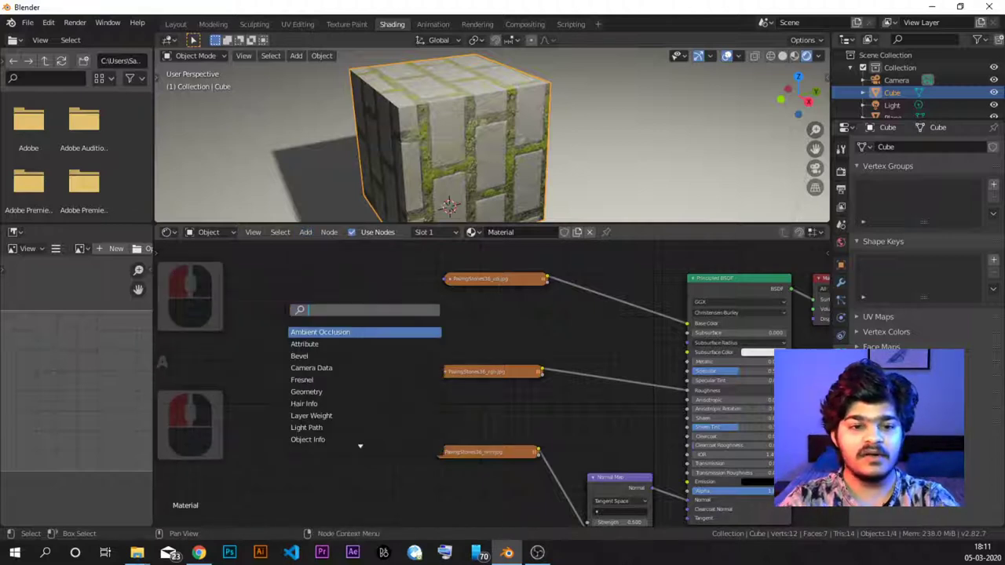
pyautogui.write('tex')
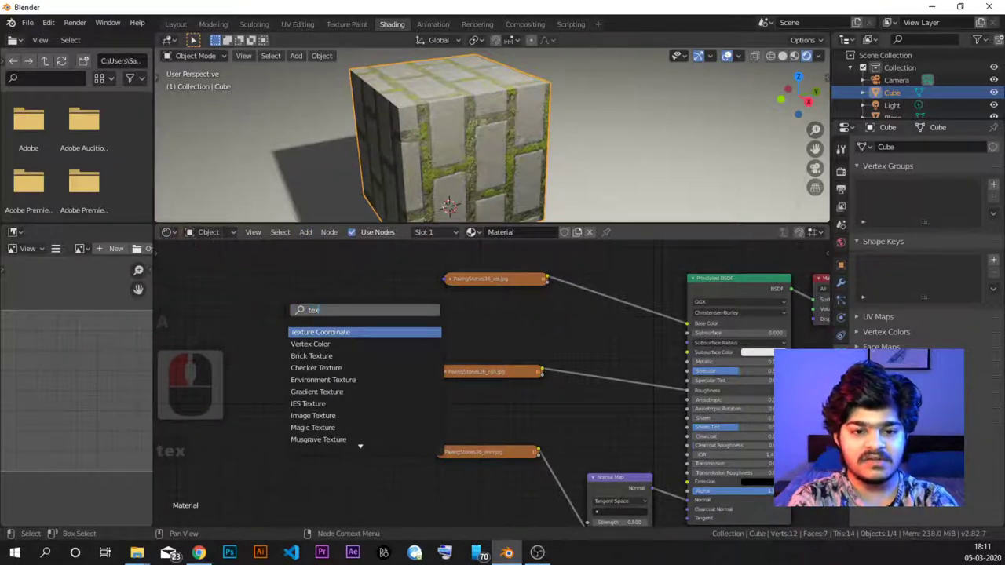
pyautogui.press('Return')
pyautogui.click(237, 303)
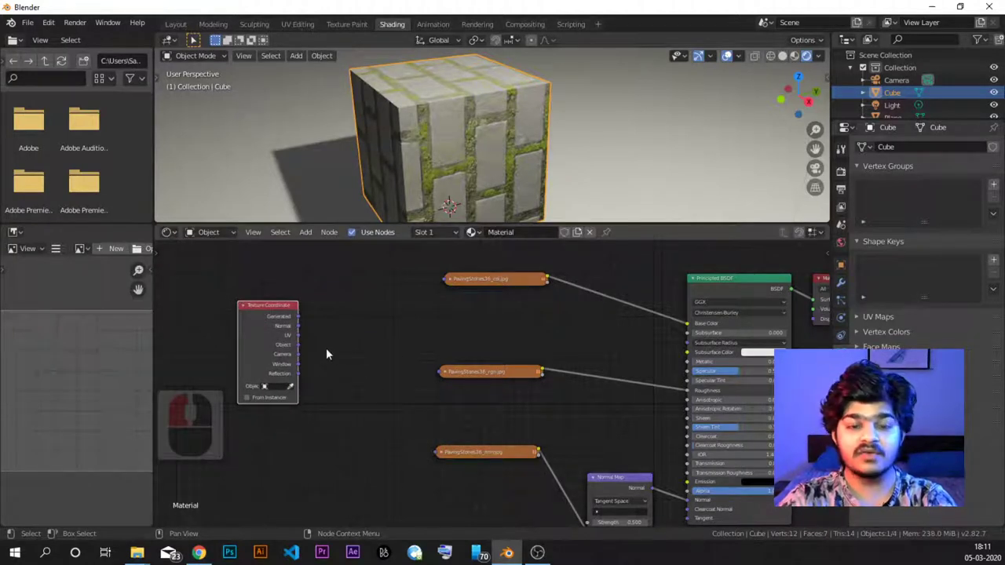
# - Connect the Texture Coordinate node's UV output to the Vector inputs of the PavingStones36 col, rgh and nrm image textures
pyautogui.scroll(3, 320, 349)
pyautogui.keyDown('shift'); pyautogui.scroll(3, 385, 325); pyautogui.keyUp('shift')
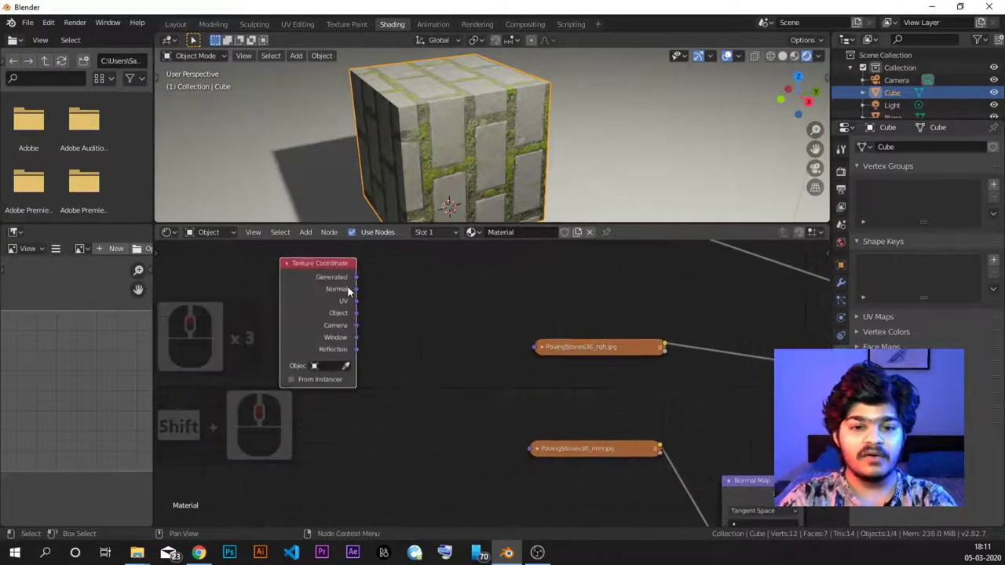
pyautogui.scroll(2, 345, 278)
pyautogui.keyDown('shift'); pyautogui.scroll(3, 349, 298); pyautogui.keyUp('shift')
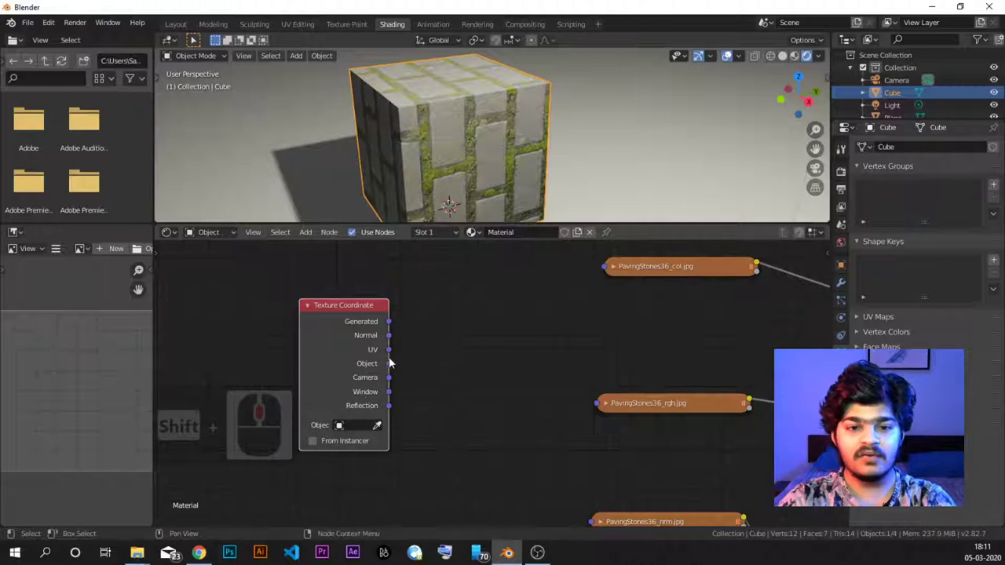
pyautogui.moveTo(389, 348); pyautogui.dragTo(604, 267)
pyautogui.moveTo(390, 349); pyautogui.dragTo(597, 402)
pyautogui.moveTo(548, 375); pyautogui.dragTo(522, 341, button='middle')
pyautogui.moveTo(363, 315)
pyautogui.mouseDown()
pyautogui.moveTo(449, 374)
pyautogui.moveTo(557, 485)
pyautogui.mouseUp()
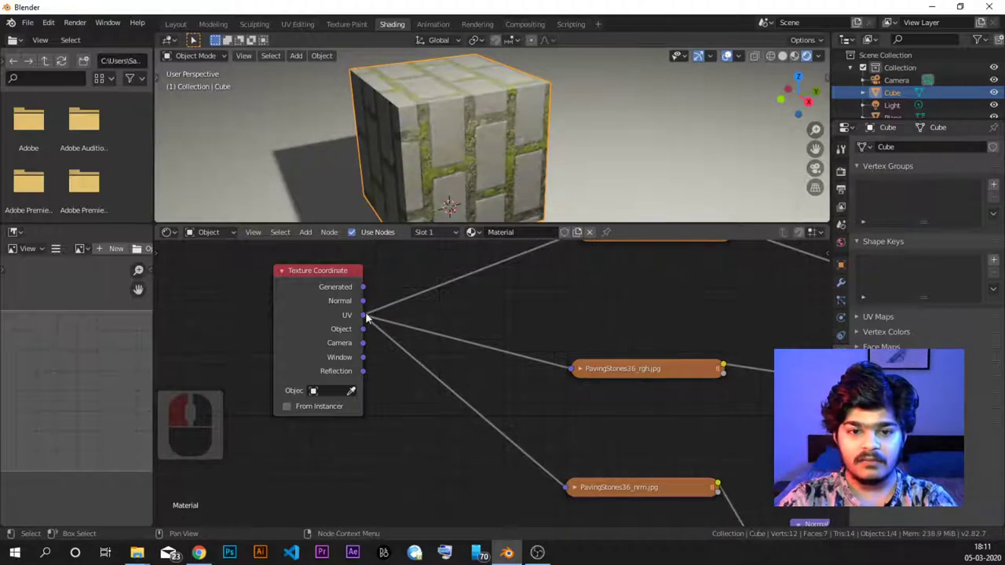
pyautogui.moveTo(366, 316); pyautogui.dragTo(333, 353, button='middle')
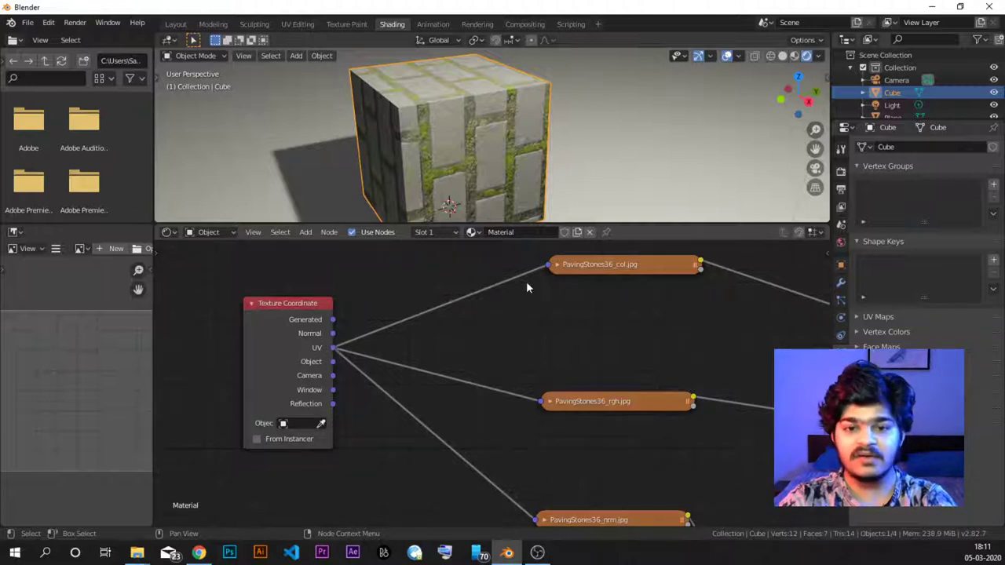
# - Expand the PavingStones36_col.jpg node to check its Vector input, and collapse it again
pyautogui.click(556, 266)
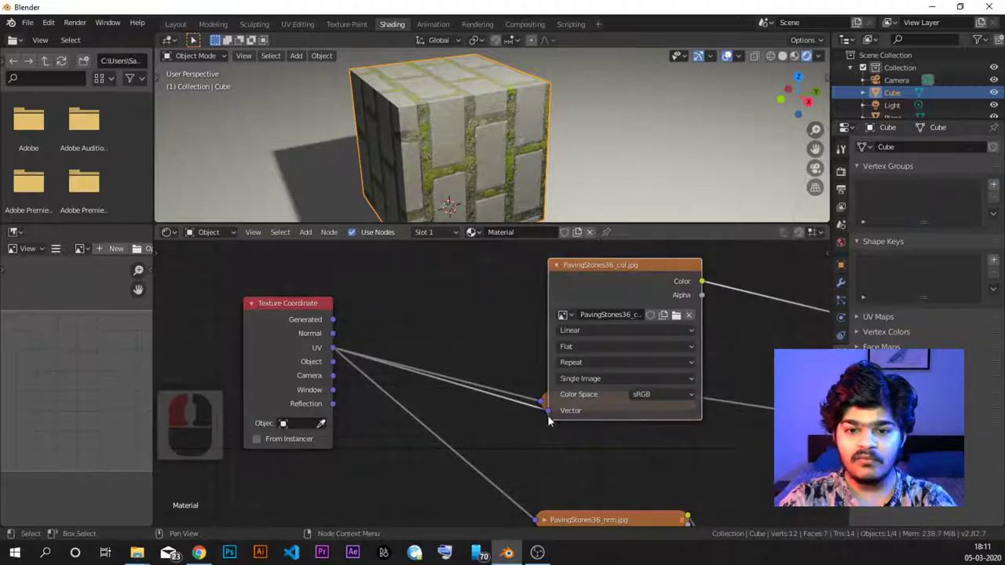
pyautogui.click(557, 264)
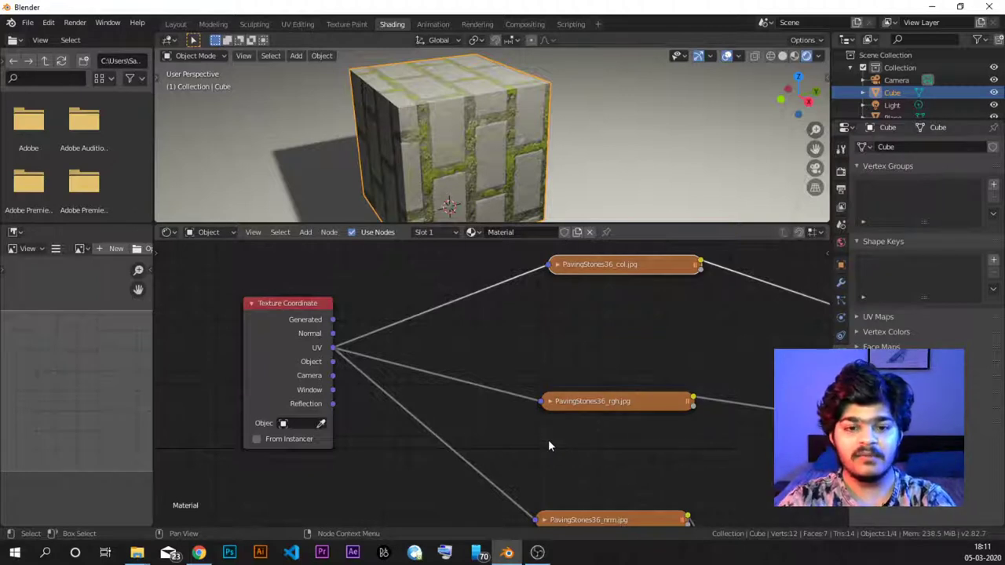
pyautogui.scroll(-1, 471, 397)
pyautogui.keyDown('shift'); pyautogui.scroll(-2, 289, 358); pyautogui.keyUp('shift')
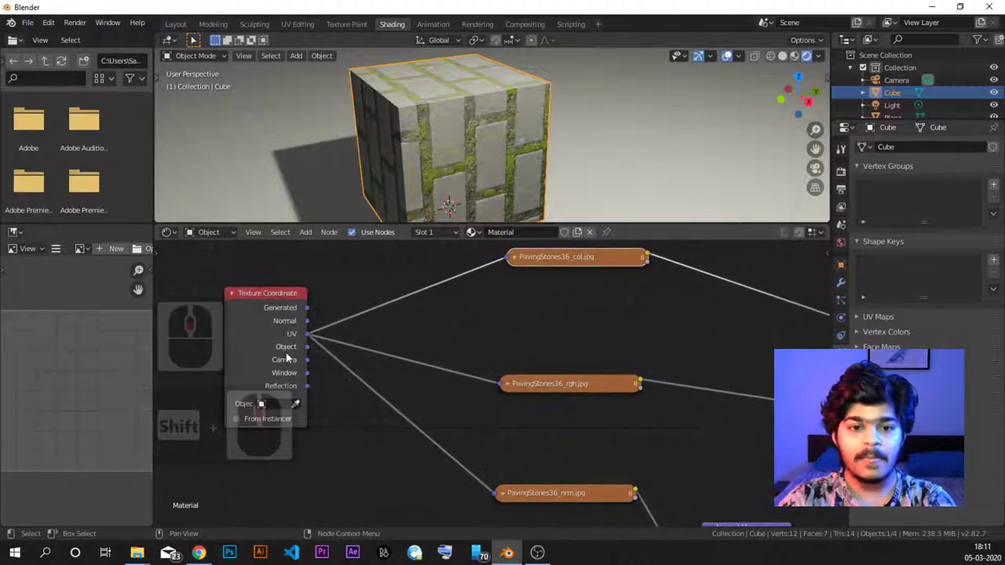
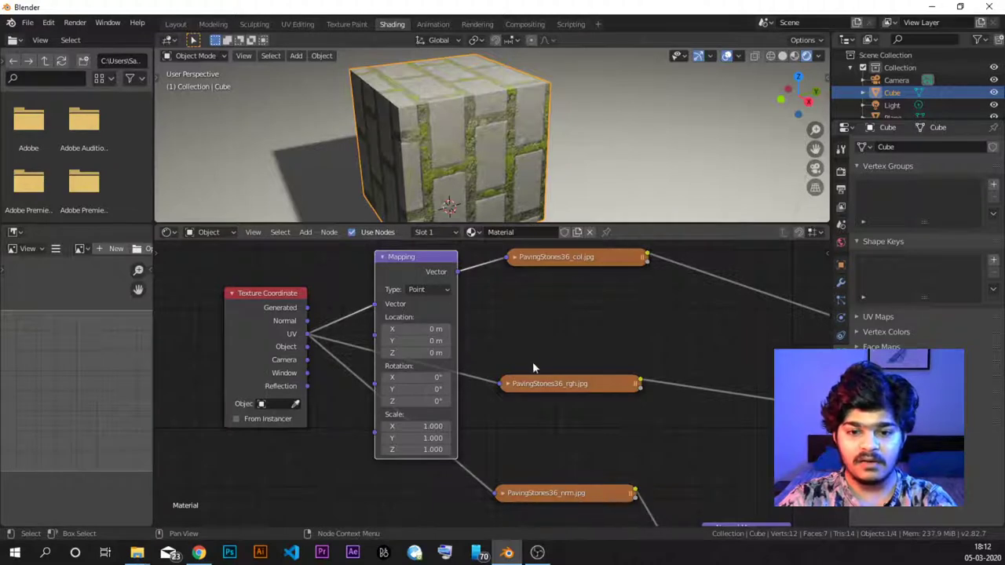
# - Set the Mapping node's X scale to 2.000
pyautogui.moveTo(560, 336); pyautogui.dragTo(541, 321, button='middle')
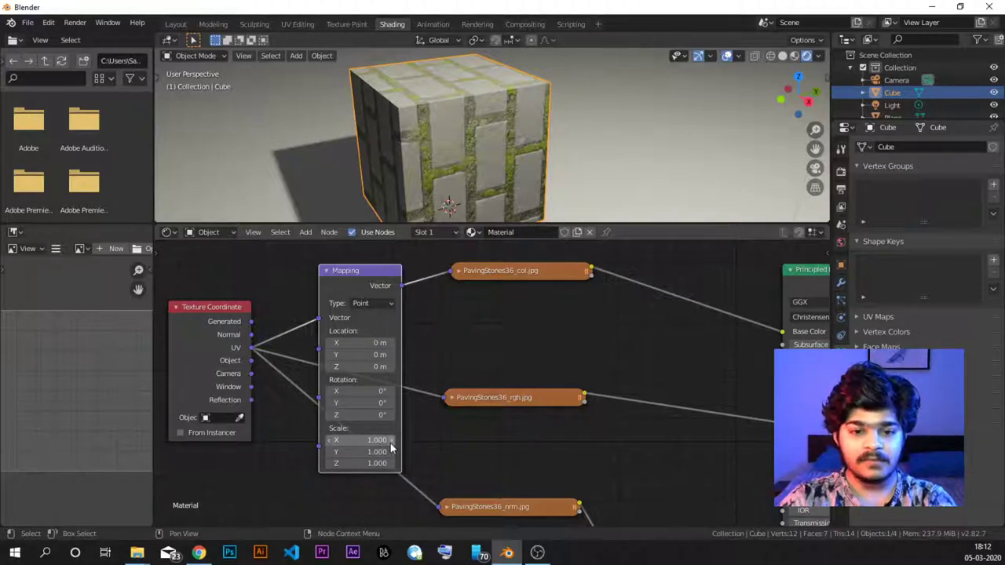
pyautogui.keyDown('ctrl'); pyautogui.scroll(12, 391, 446); pyautogui.keyUp('ctrl')
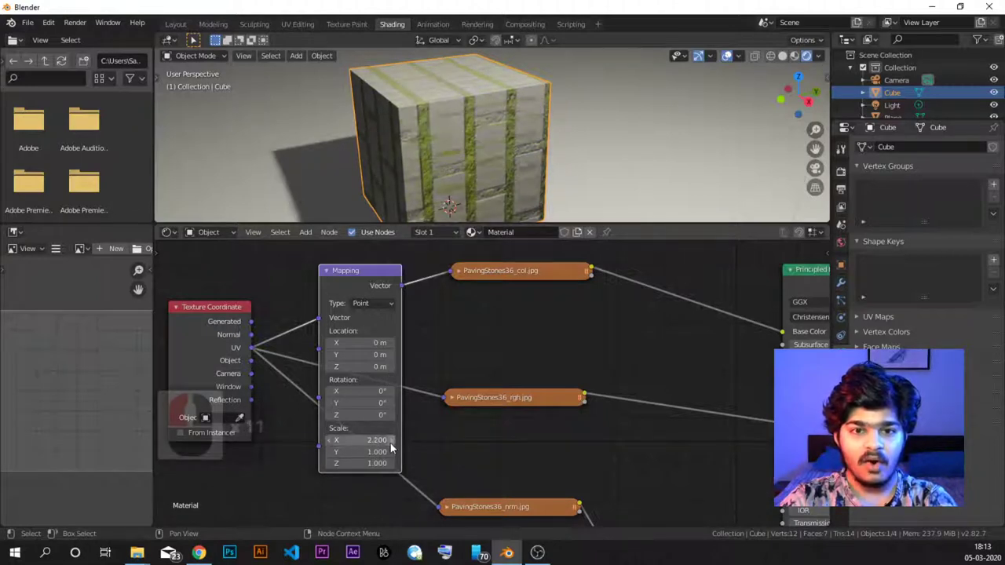
pyautogui.click(330, 444)
pyautogui.click(330, 444)
pyautogui.click(330, 444)
pyautogui.click(392, 444)
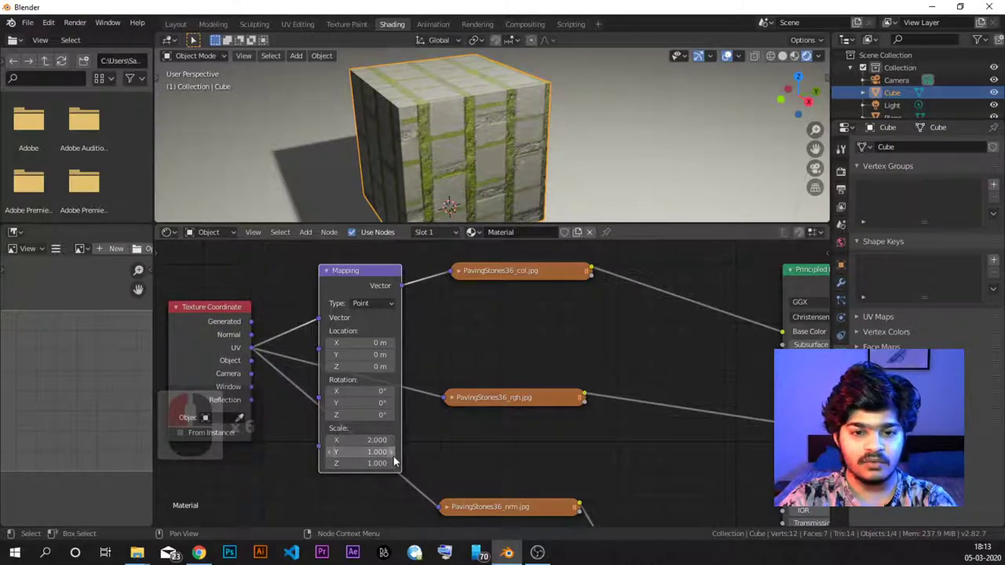
# - Set the Mapping node's Y and Z scale to 2.000
pyautogui.scroll(3, 486, 167)
pyautogui.moveTo(490, 155); pyautogui.dragTo(436, 156, button='middle')
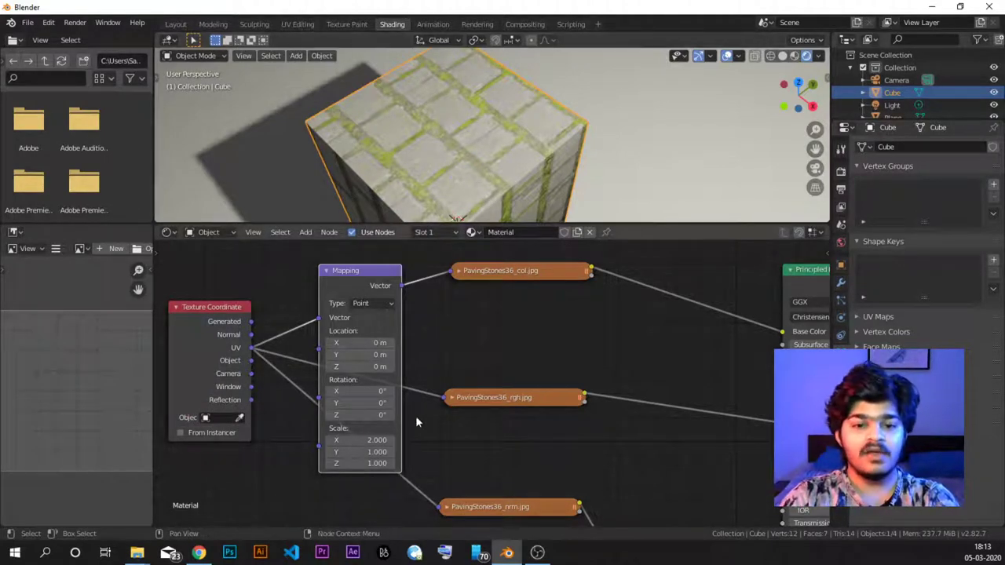
pyautogui.moveTo(376, 452); pyautogui.dragTo(394, 471)
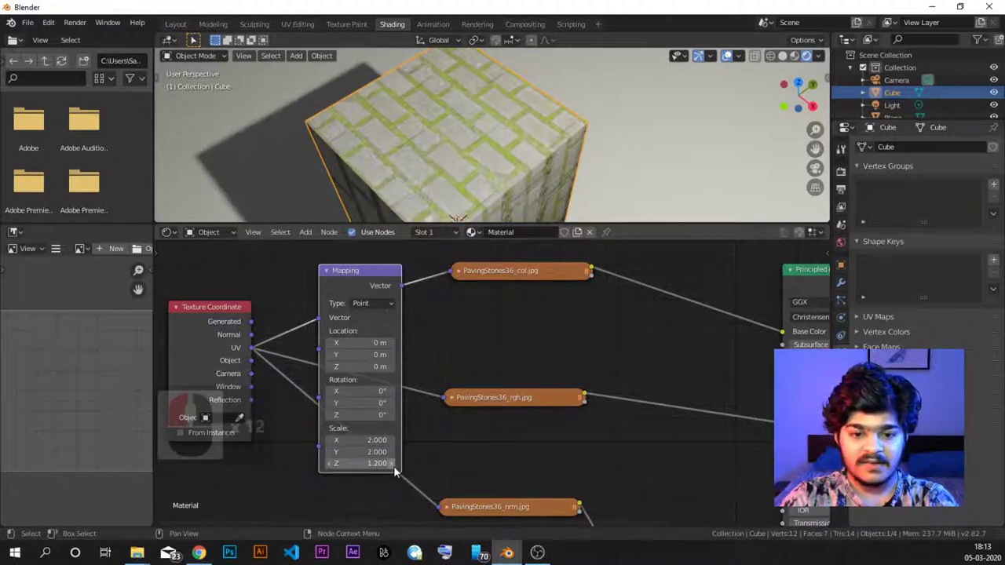
pyautogui.click(395, 470)
pyautogui.click(395, 469)
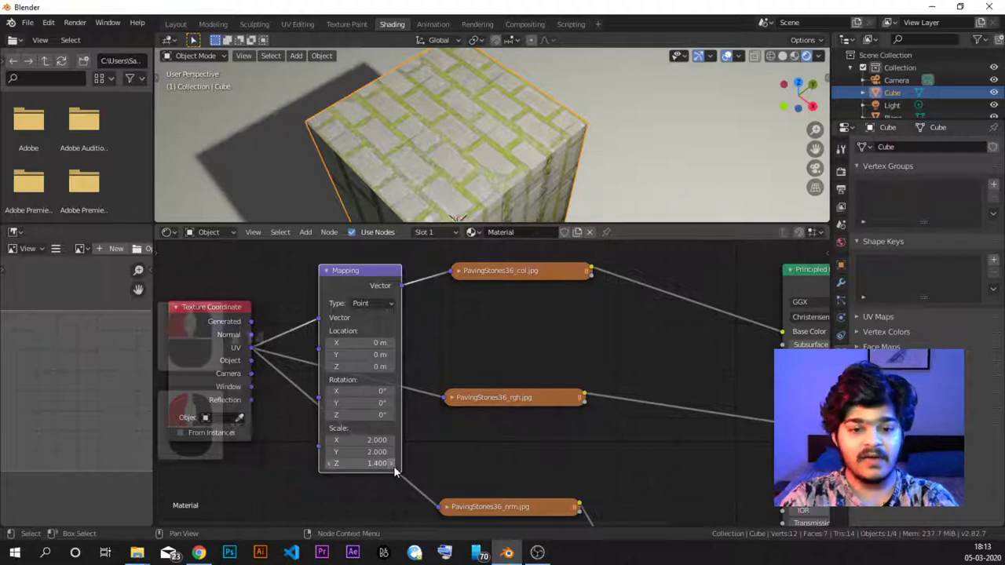
pyautogui.click(395, 469)
pyautogui.click(395, 469)
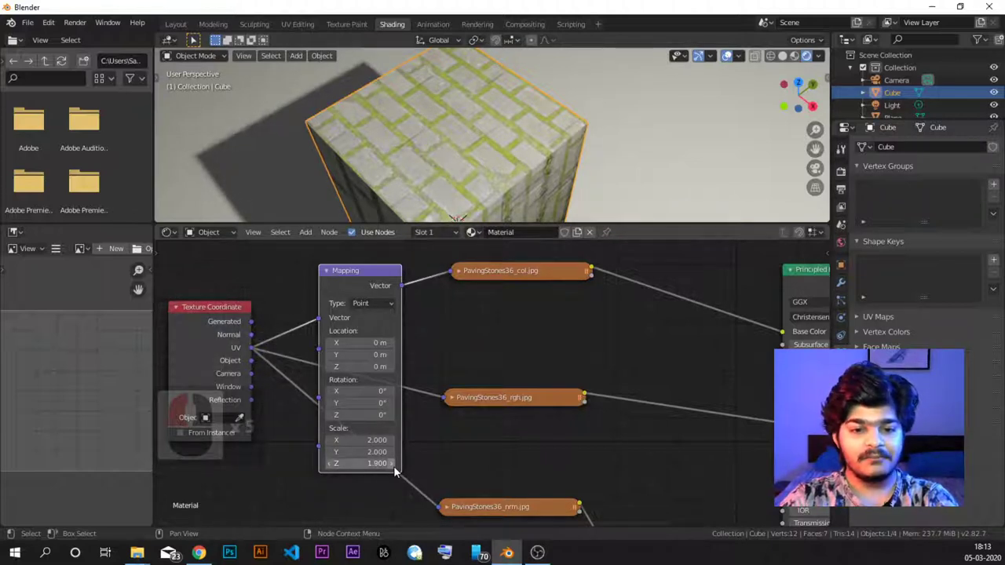
pyautogui.click(395, 470)
pyautogui.click(395, 469)
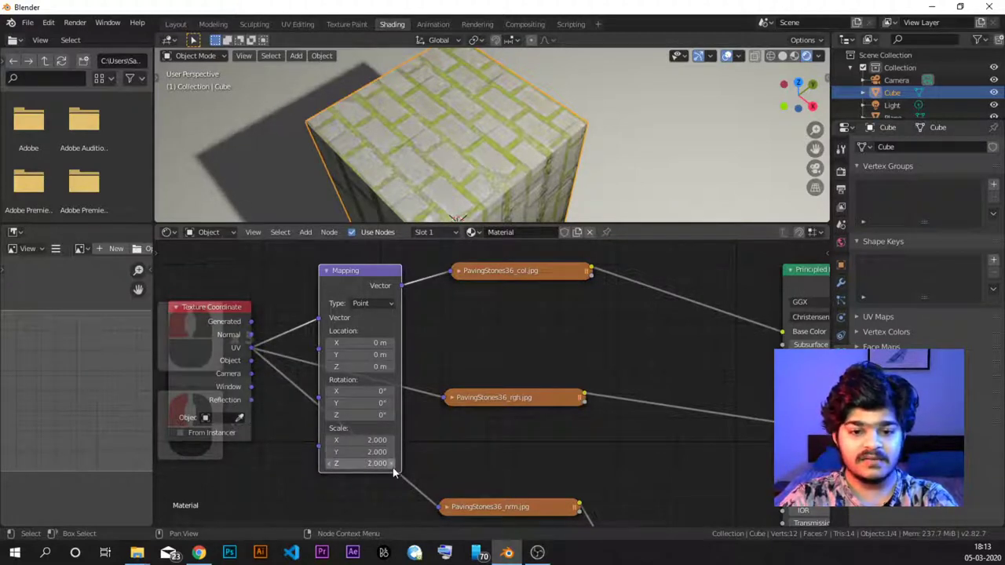
# - Inspect the paving texture on the cube's top and side faces, including up close, and collapse the Mapping node
pyautogui.moveTo(448, 167)
pyautogui.mouseDown(button='middle')
pyautogui.moveTo(448, 119)
pyautogui.moveTo(442, 173)
pyautogui.mouseUp(button='middle')
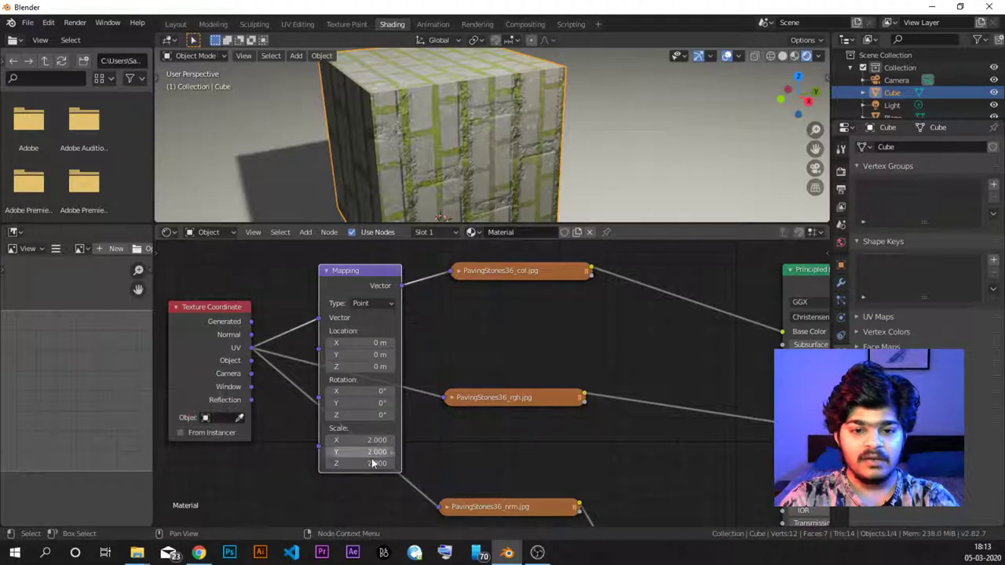
pyautogui.moveTo(497, 170); pyautogui.dragTo(474, 188, button='middle')
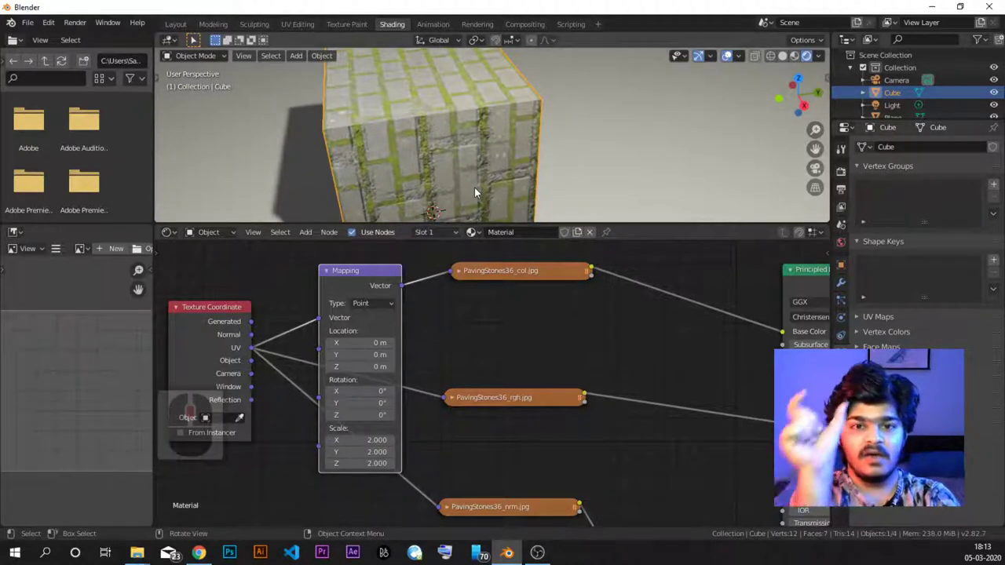
pyautogui.moveTo(452, 143); pyautogui.dragTo(418, 122, button='middle')
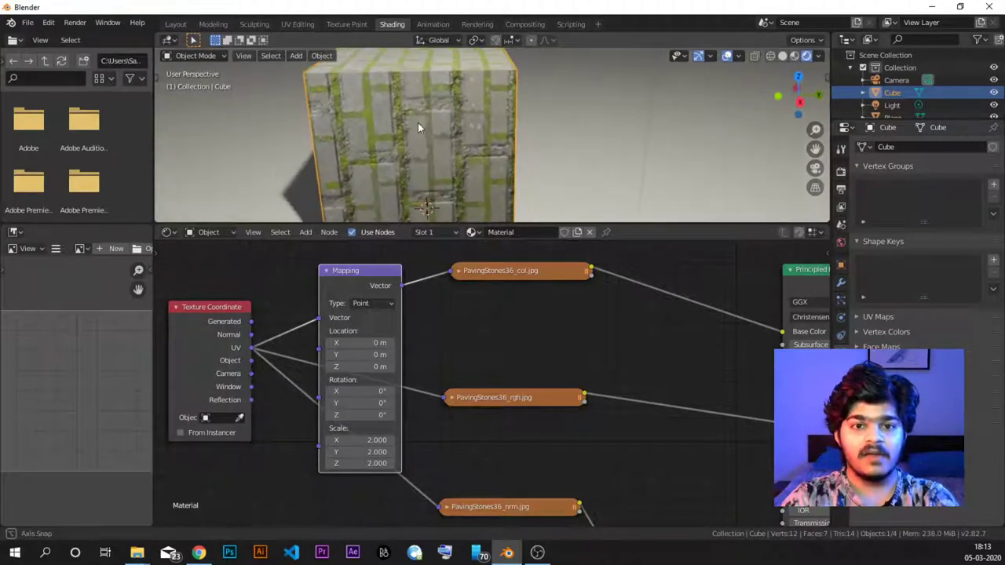
pyautogui.click(326, 270)
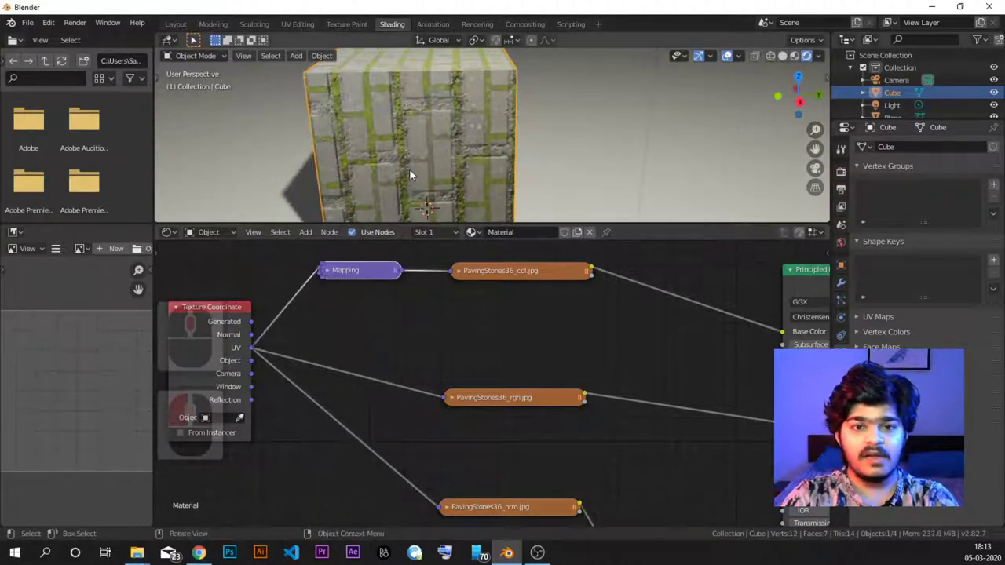
pyautogui.moveTo(414, 167)
pyautogui.mouseDown(button='middle')
pyautogui.moveTo(445, 158)
pyautogui.moveTo(428, 180)
pyautogui.mouseUp(button='middle')
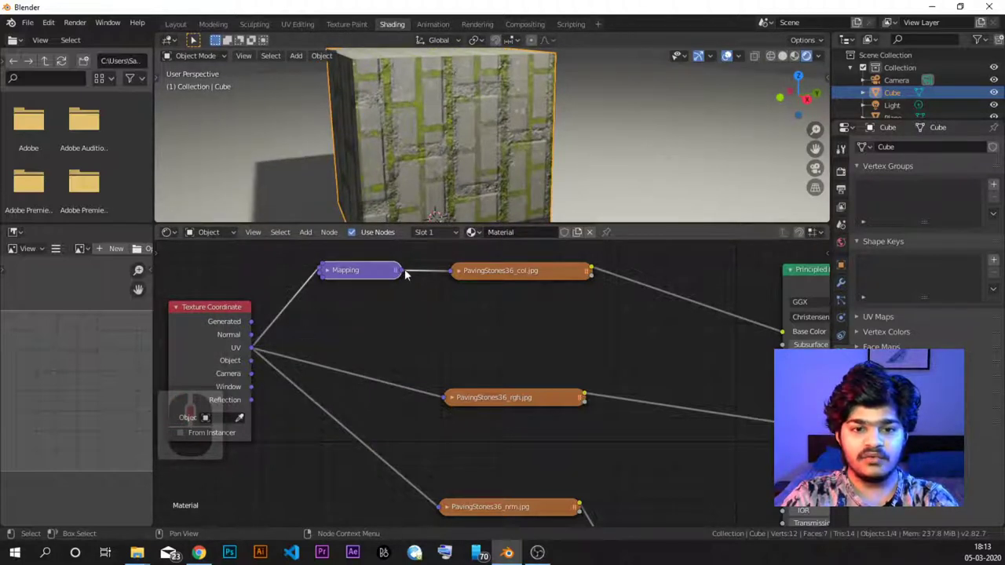
pyautogui.moveTo(468, 99); pyautogui.dragTo(473, 150, button='middle')
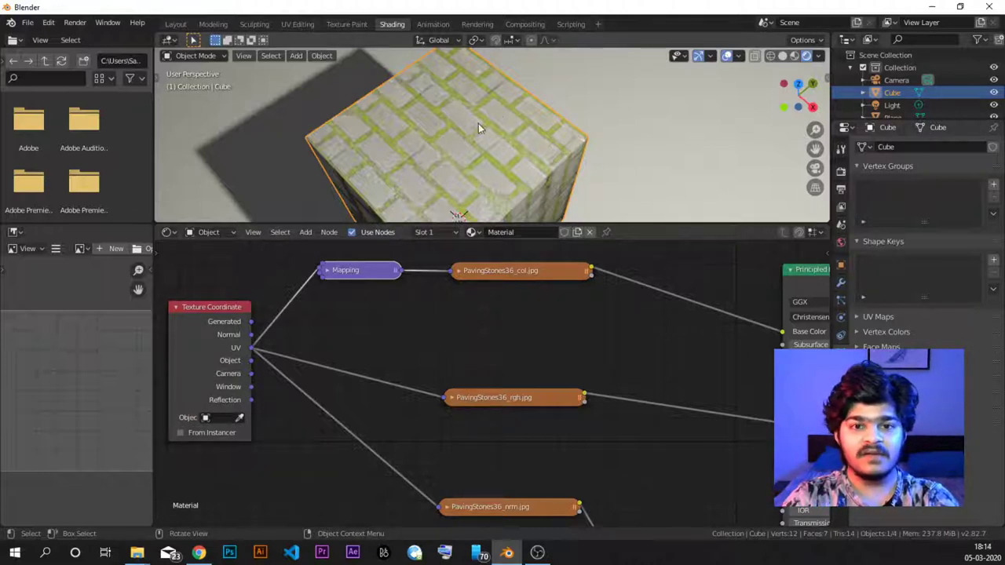
pyautogui.moveTo(475, 137); pyautogui.dragTo(502, 132, button='middle')
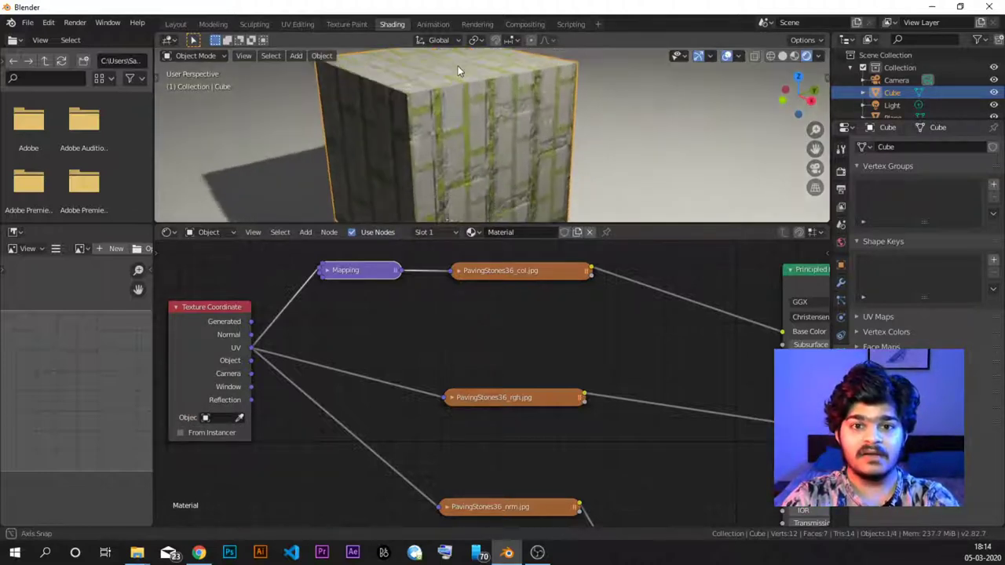
pyautogui.scroll(5, 515, 135)
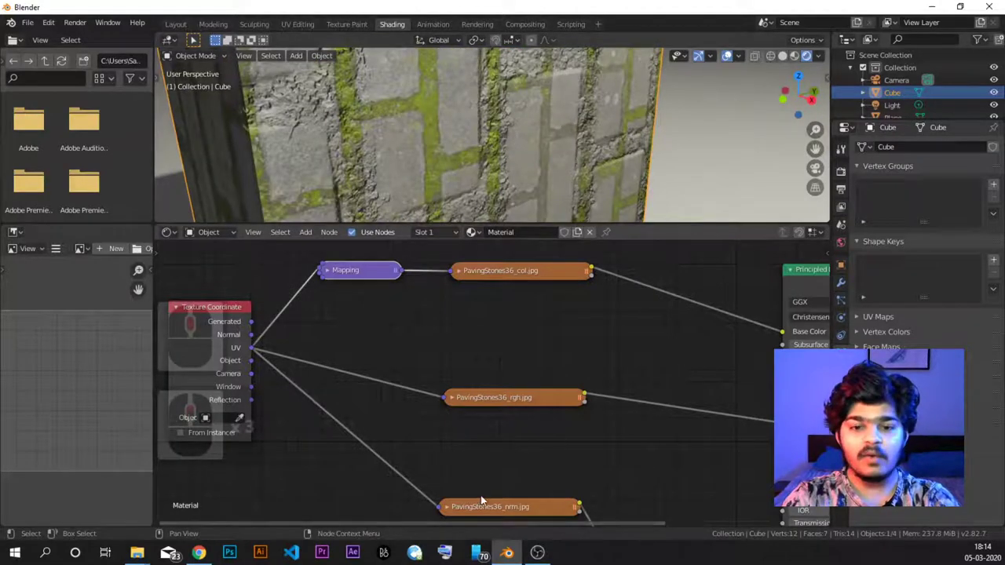
pyautogui.moveTo(370, 427); pyautogui.dragTo(374, 406, button='middle')
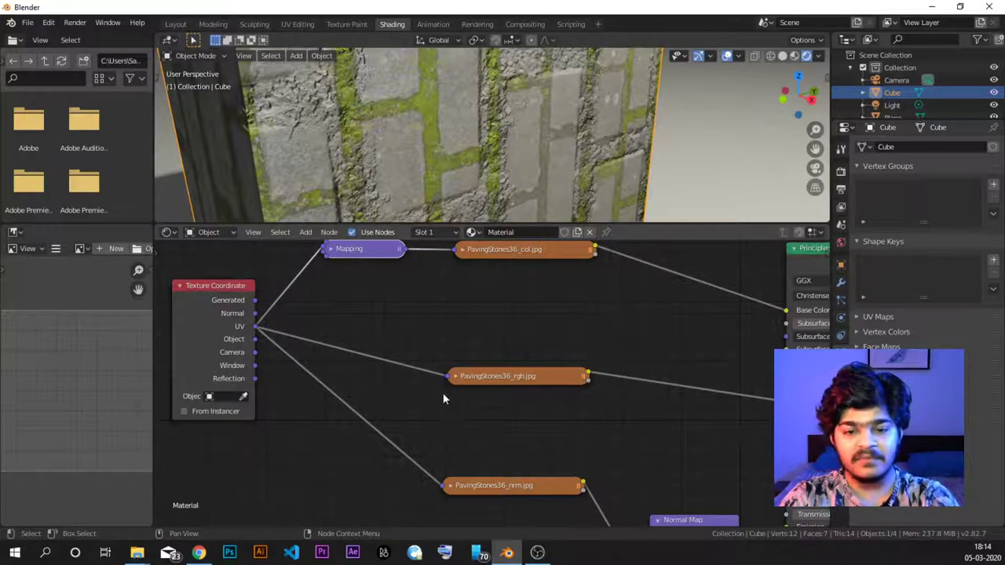
pyautogui.moveTo(493, 148); pyautogui.dragTo(447, 150, button='middle')
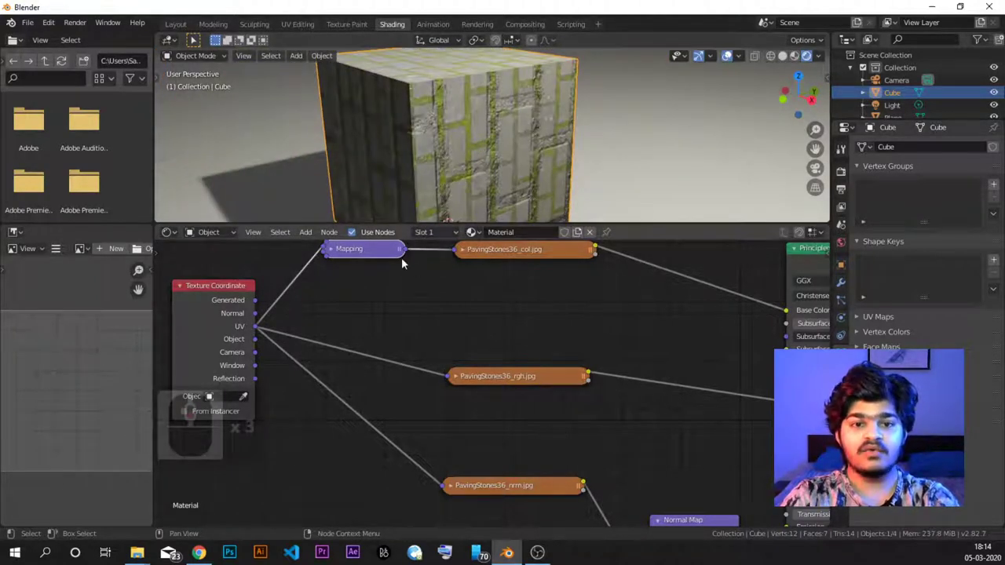
# - Move the Mapping node closer to Texture Coordinate and connect its Vector output to the PavingStones36 rgh and nrm textures as well
pyautogui.moveTo(369, 255); pyautogui.dragTo(343, 318)
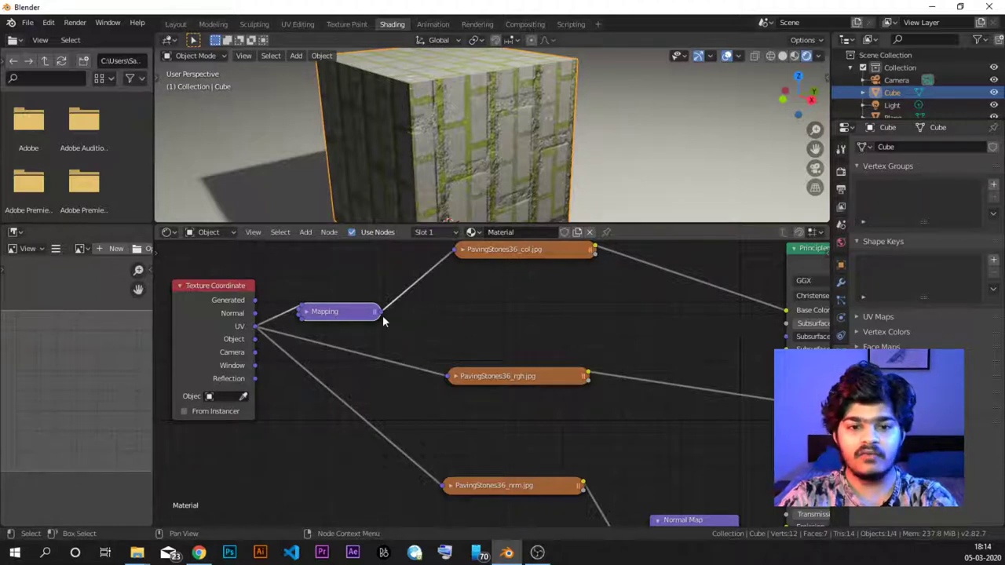
pyautogui.moveTo(379, 317); pyautogui.dragTo(449, 378)
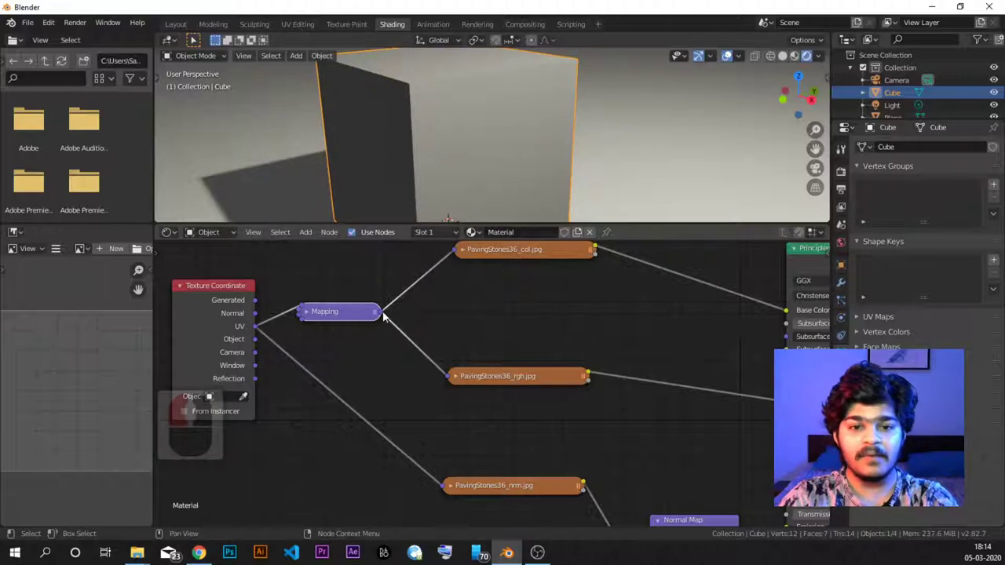
pyautogui.moveTo(383, 316); pyautogui.dragTo(444, 484)
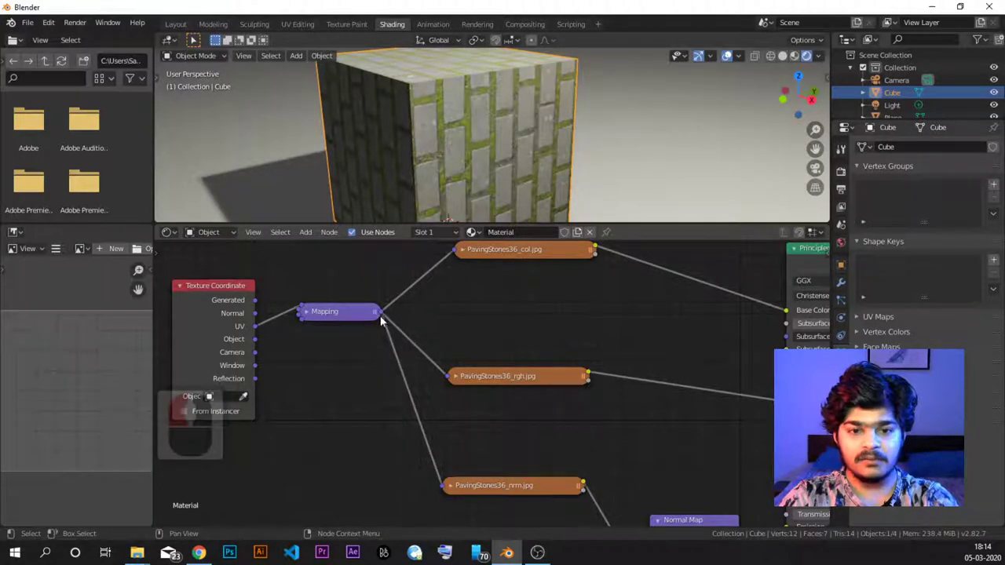
# - Inspect the paving pattern on the cube's side faces up close and from farther away
pyautogui.scroll(8, 485, 126)
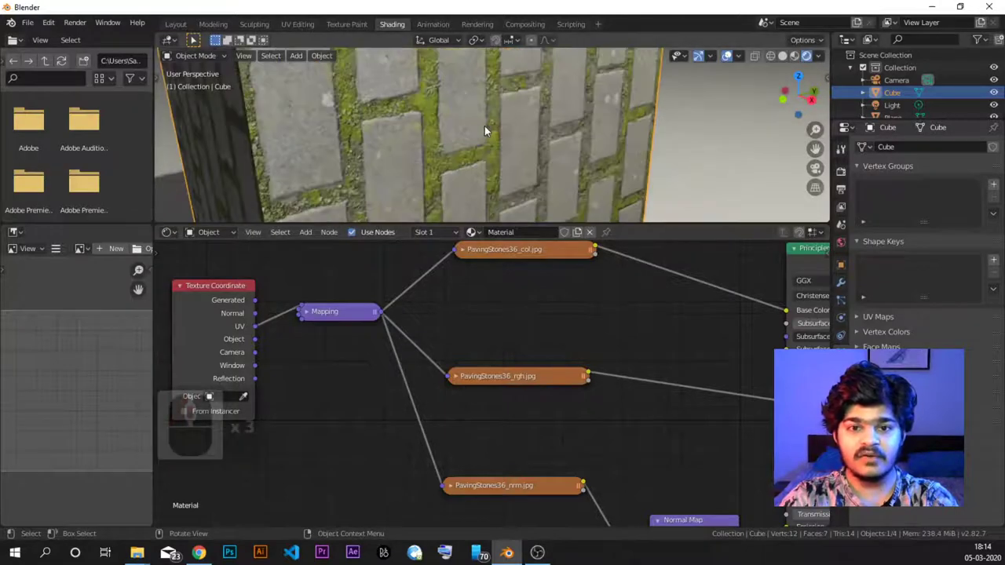
pyautogui.scroll(-5, 505, 140)
pyautogui.moveTo(508, 140); pyautogui.dragTo(544, 123, button='middle')
pyautogui.scroll(-3, 511, 146)
pyautogui.scroll(6, 544, 123)
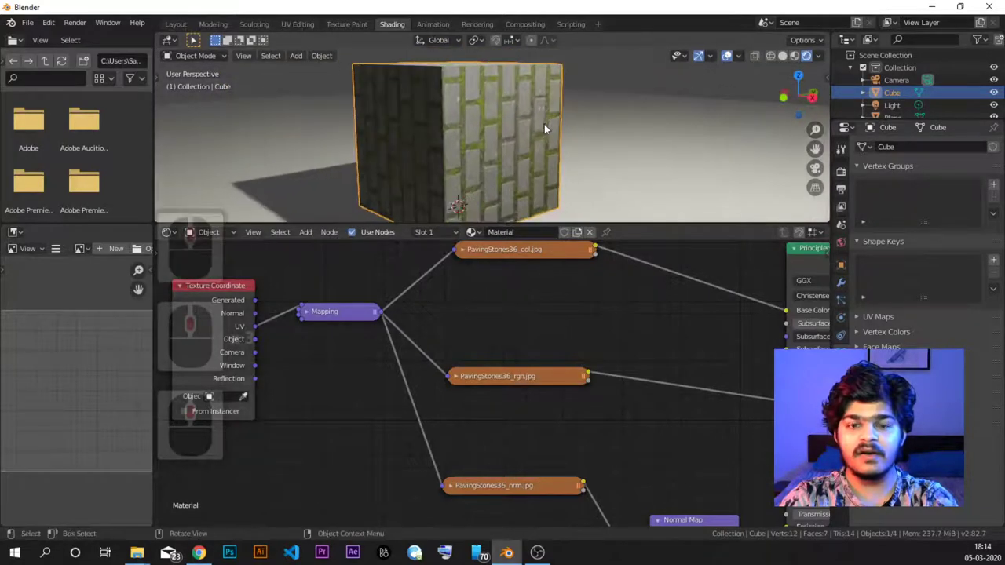
# - Expand the Mapping node and delete it together with the Texture Coordinate node
pyautogui.keyDown('shift'); pyautogui.moveTo(311, 278); pyautogui.dragTo(393, 297, button='middle'); pyautogui.keyUp('shift')
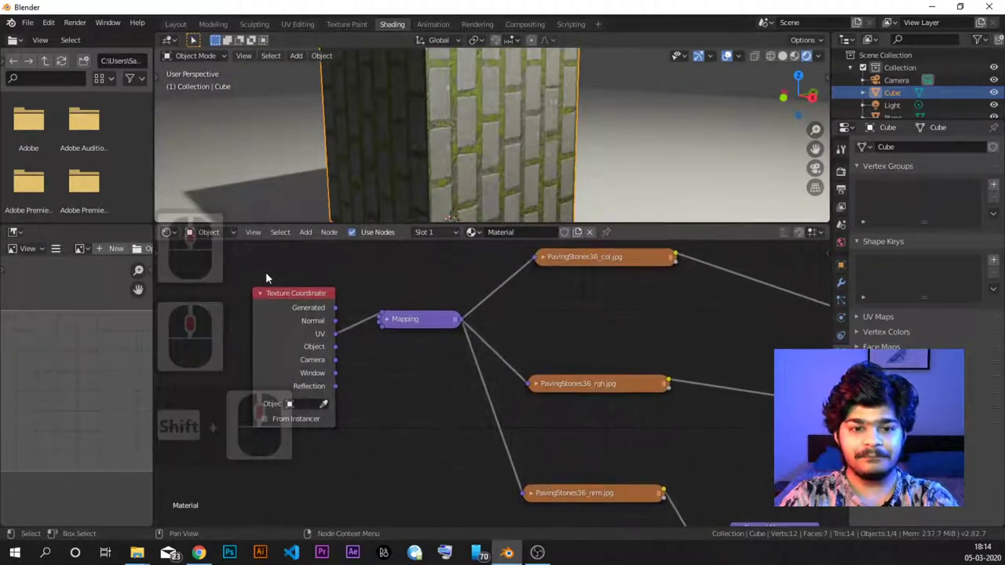
pyautogui.click(386, 318)
pyautogui.scroll(-7, 412, 293)
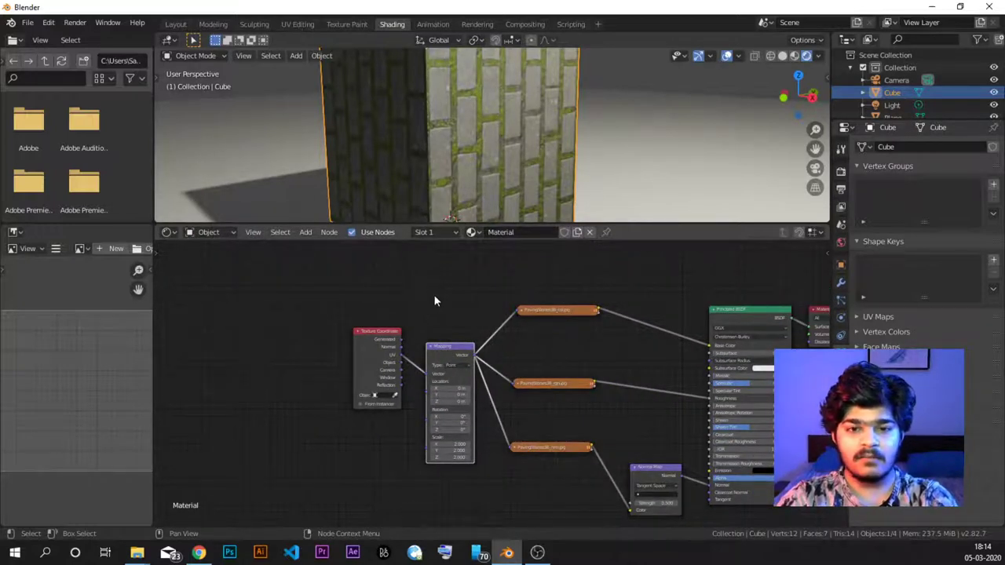
pyautogui.click(361, 310)
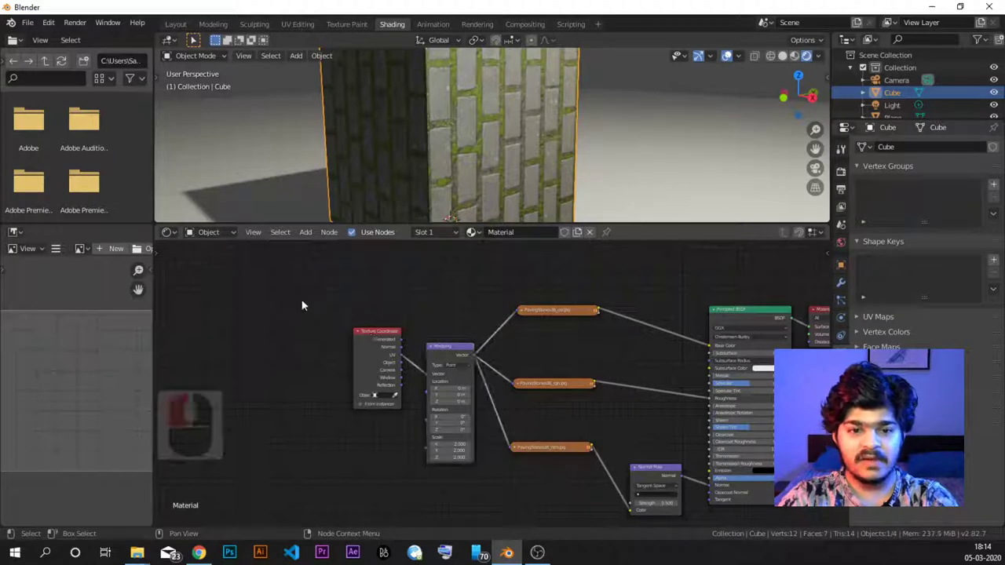
pyautogui.scroll(4, 369, 334)
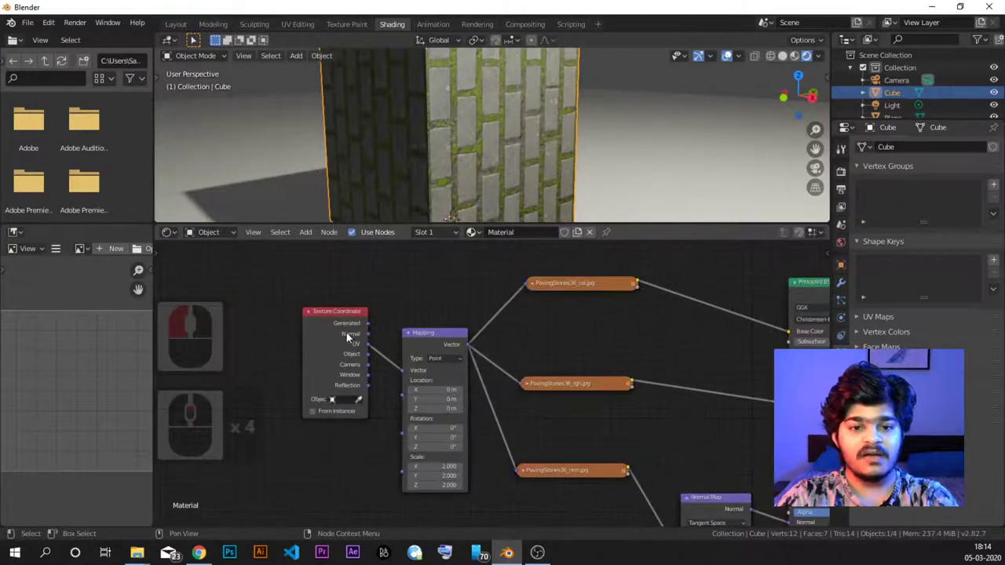
pyautogui.click(429, 332)
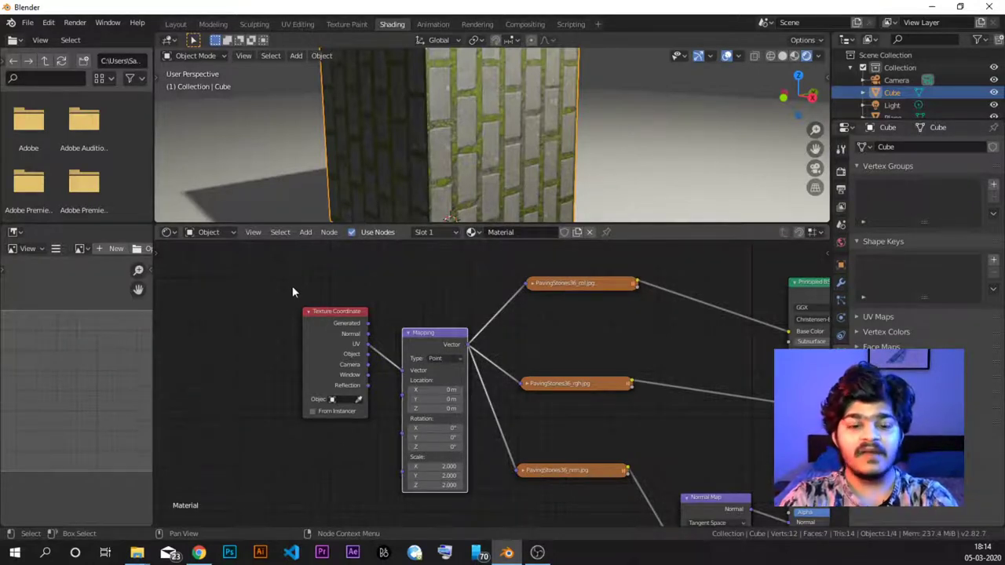
pyautogui.moveTo(291, 282); pyautogui.dragTo(437, 394)
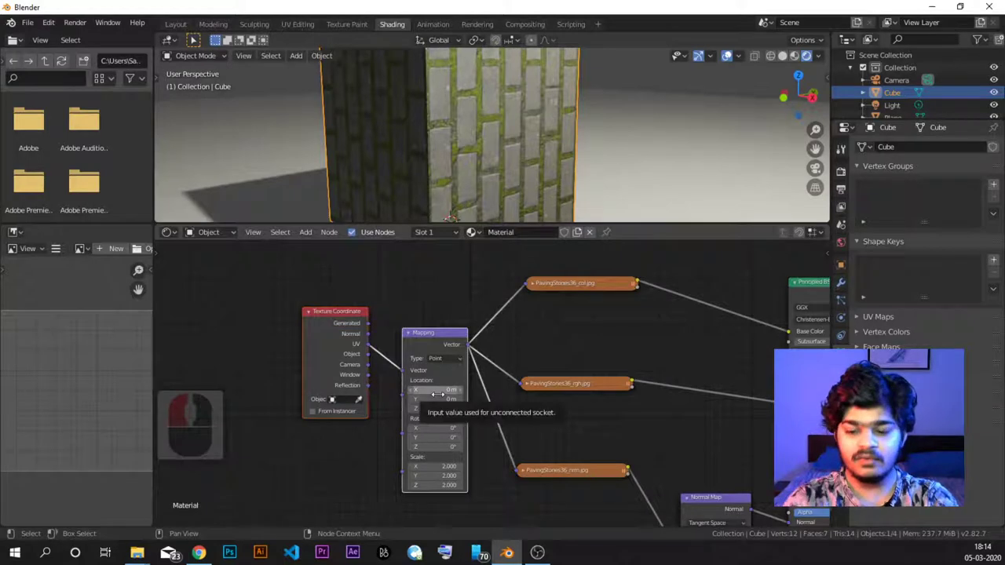
pyautogui.press('Delete')
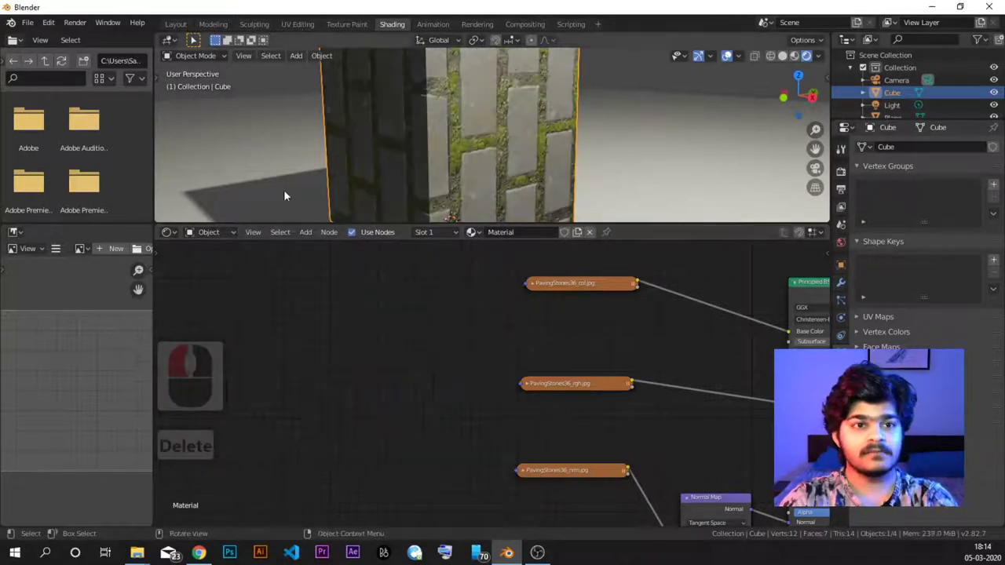
# - Search the add-on preferences for "node", enable the Node Wrangler add-on and look over its details
pyautogui.click(51, 26)
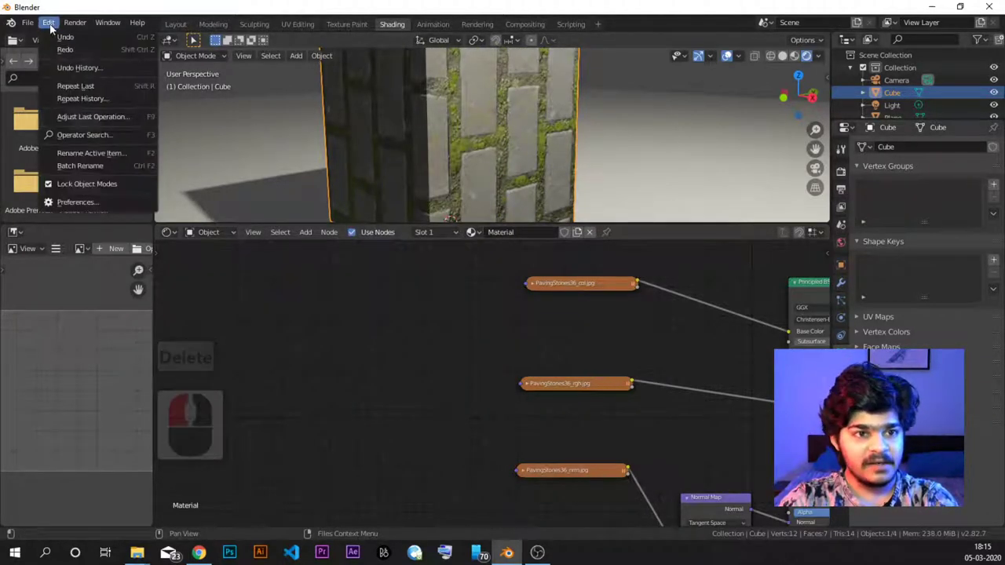
pyautogui.click(85, 202)
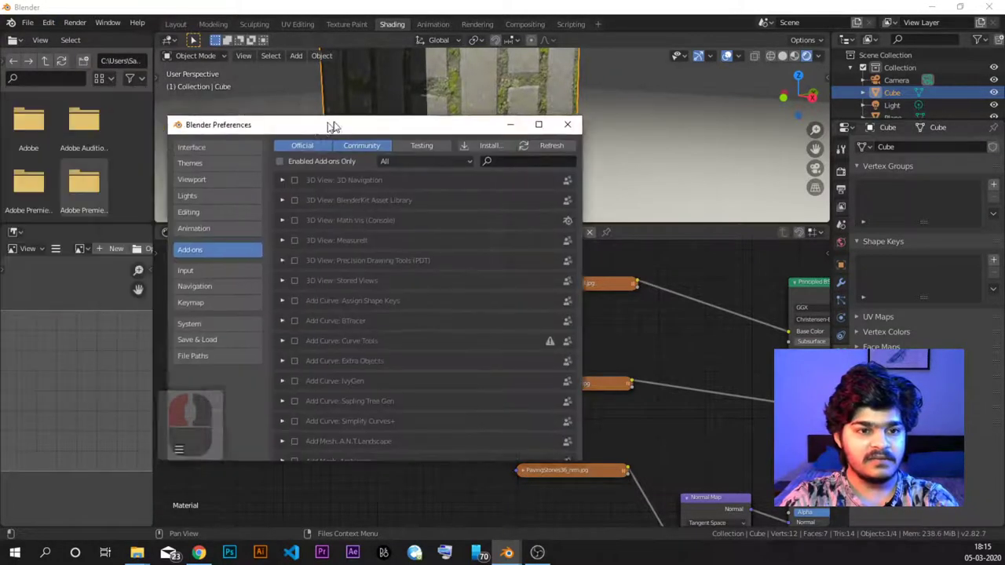
pyautogui.moveTo(321, 128); pyautogui.dragTo(388, 92)
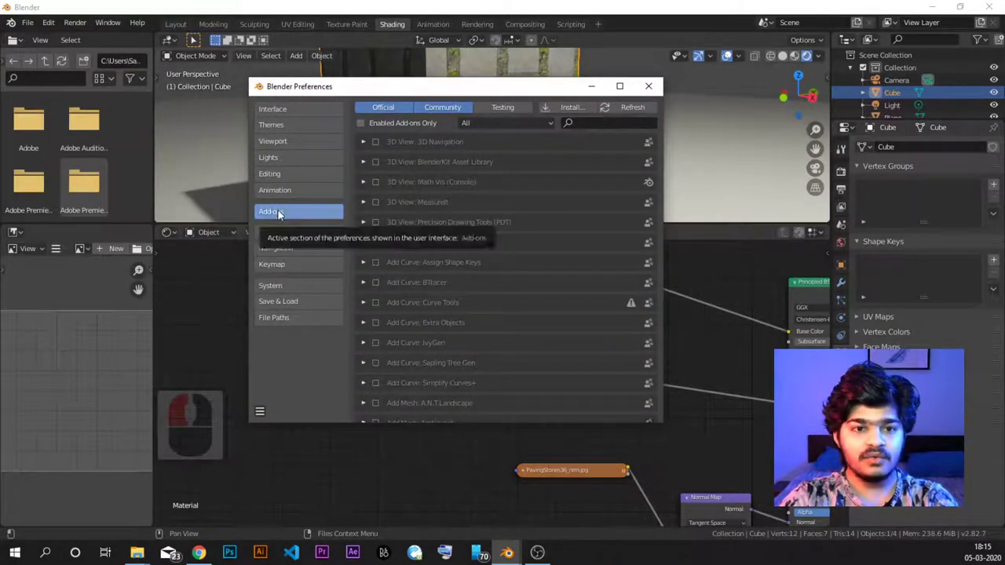
pyautogui.click(609, 124)
pyautogui.write('node')
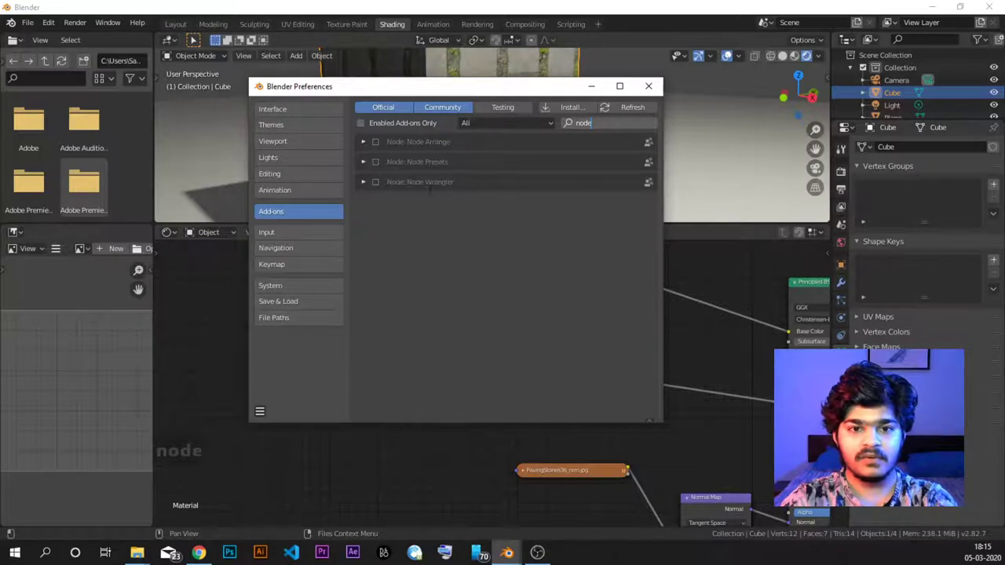
pyautogui.click(381, 197)
pyautogui.click(375, 182)
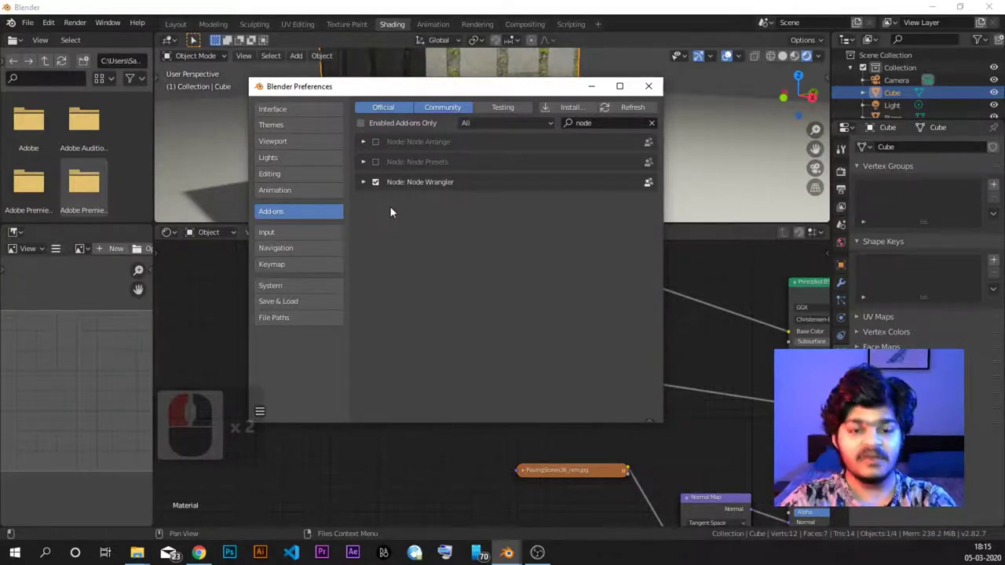
pyautogui.click(364, 183)
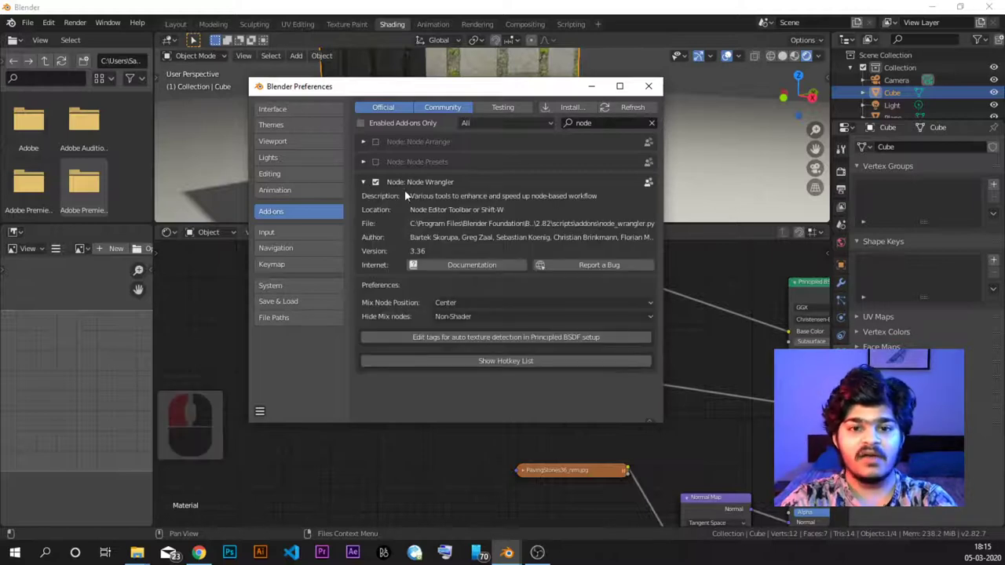
pyautogui.click(363, 183)
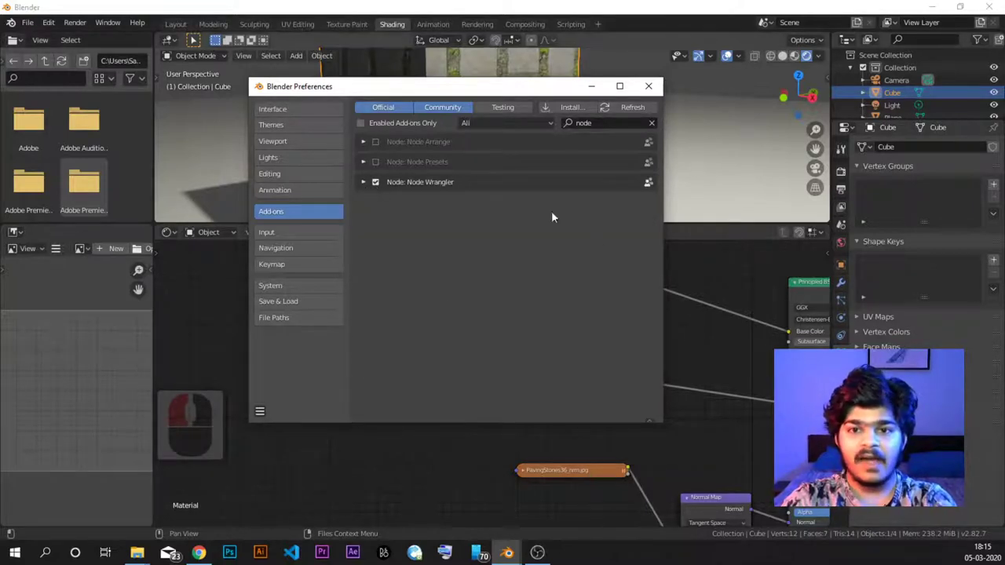
# - Save the preferences and close the preferences window
pyautogui.click(260, 412)
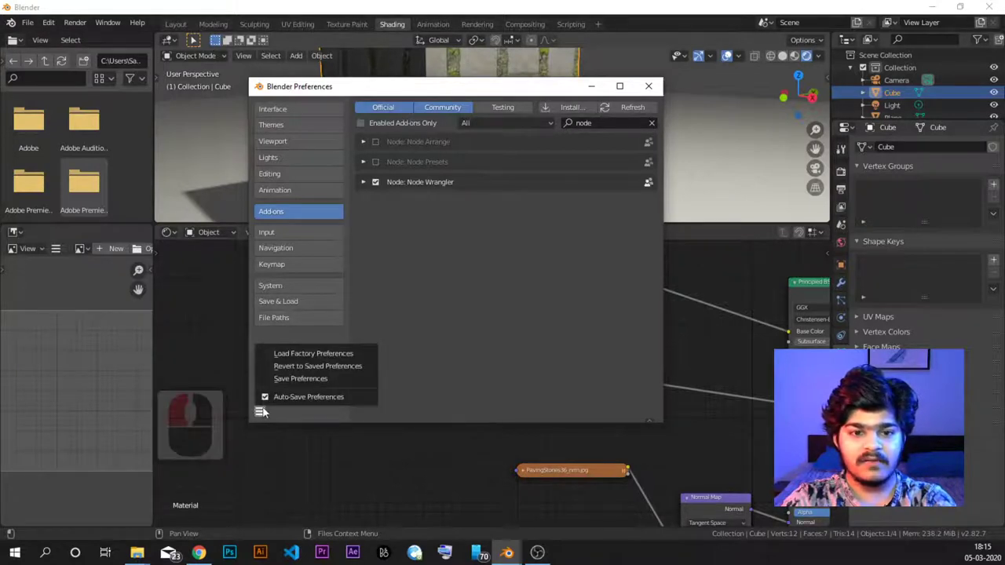
pyautogui.click(311, 381)
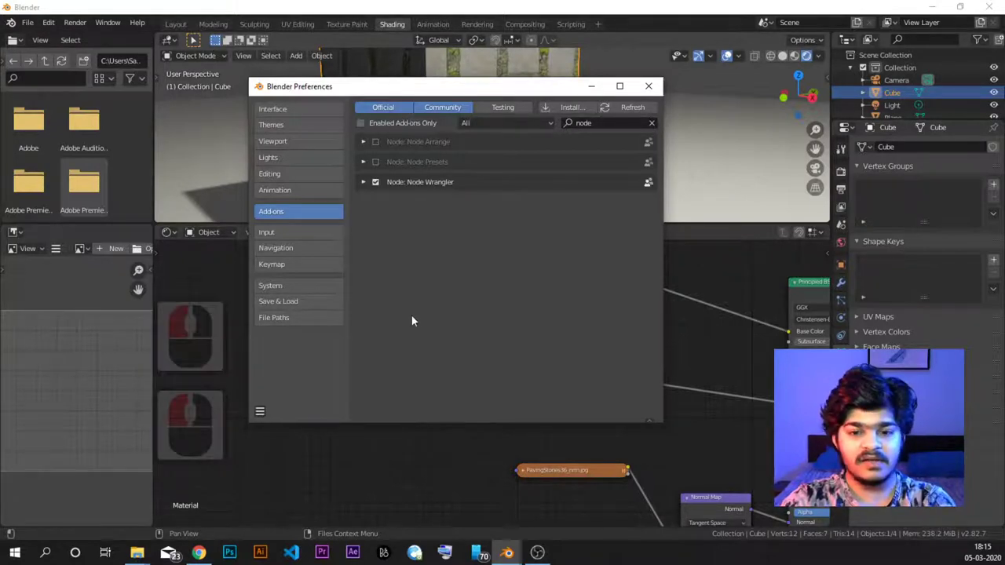
pyautogui.click(649, 86)
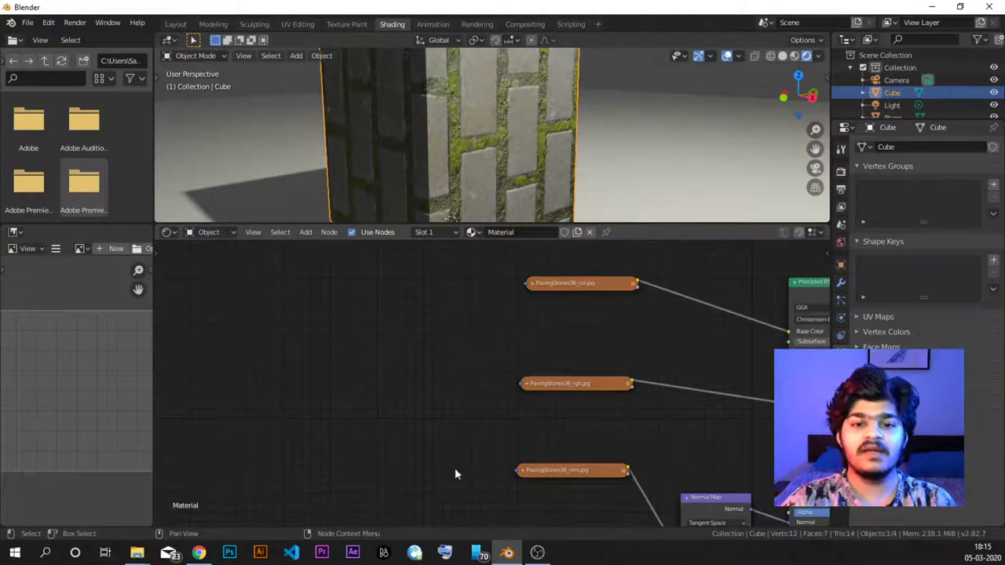
# - Try Node Wrangler's Texture Coordinate and Mapping setup on the PavingStones36_col texture node
pyautogui.click(166, 234)
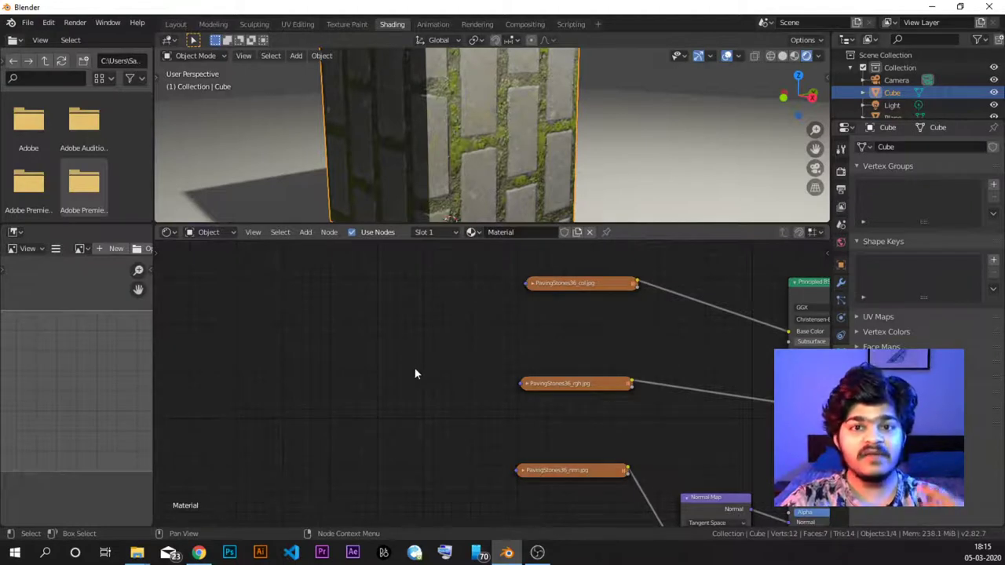
pyautogui.click(558, 288)
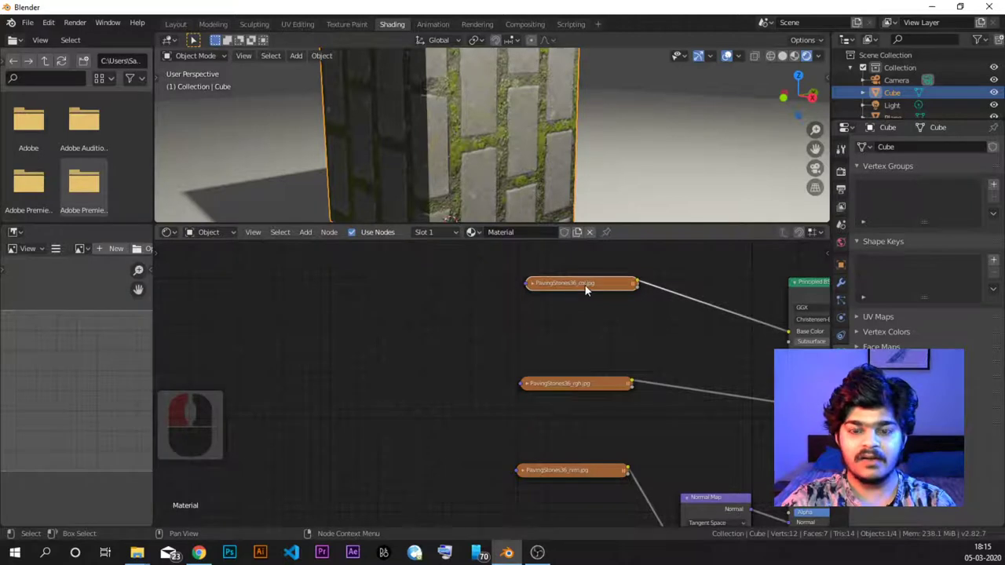
pyautogui.click(581, 285)
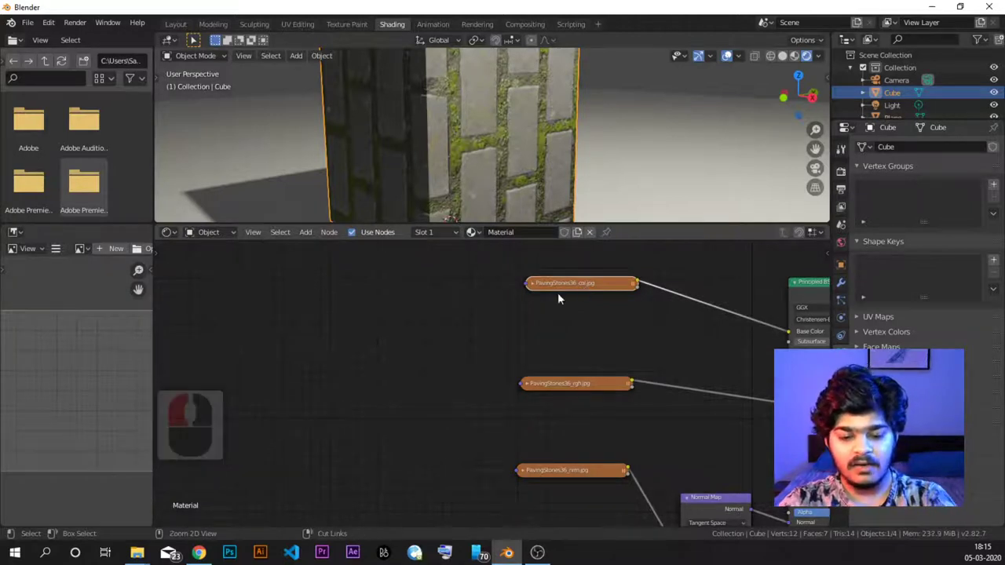
pyautogui.hotkey('ctrl', 't')
pyautogui.scroll(-3, 427, 336)
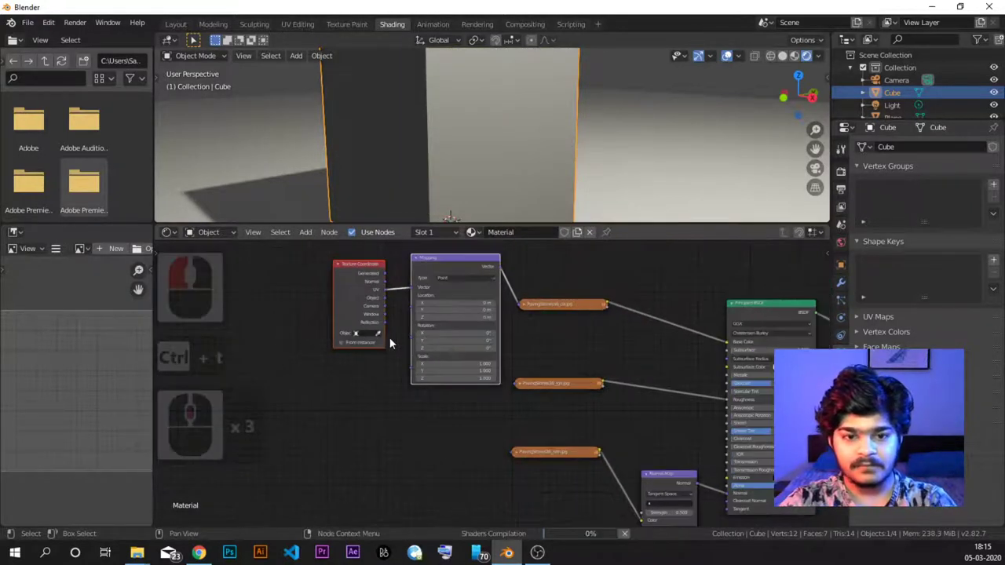
pyautogui.moveTo(425, 340); pyautogui.dragTo(416, 362, button='middle')
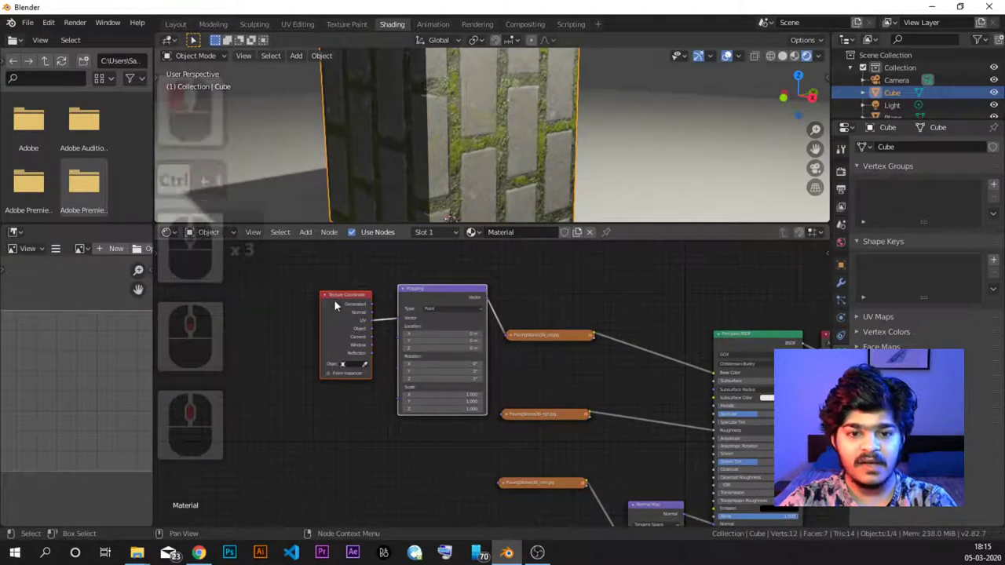
pyautogui.scroll(3, 332, 299)
pyautogui.keyDown('shift'); pyautogui.moveTo(286, 290); pyautogui.dragTo(320, 333, button='middle'); pyautogui.keyUp('shift')
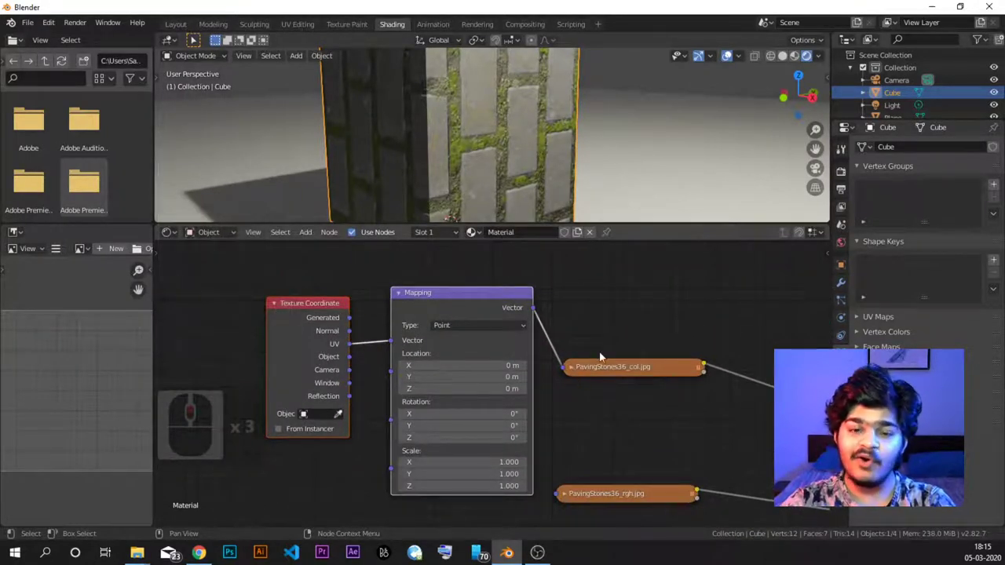
pyautogui.hotkey('ctrl', 'z')
# - Try Node Wrangler's Texture Coordinate and Mapping setup on all three PavingStones36 texture nodes at once
pyautogui.scroll(-5, 531, 401)
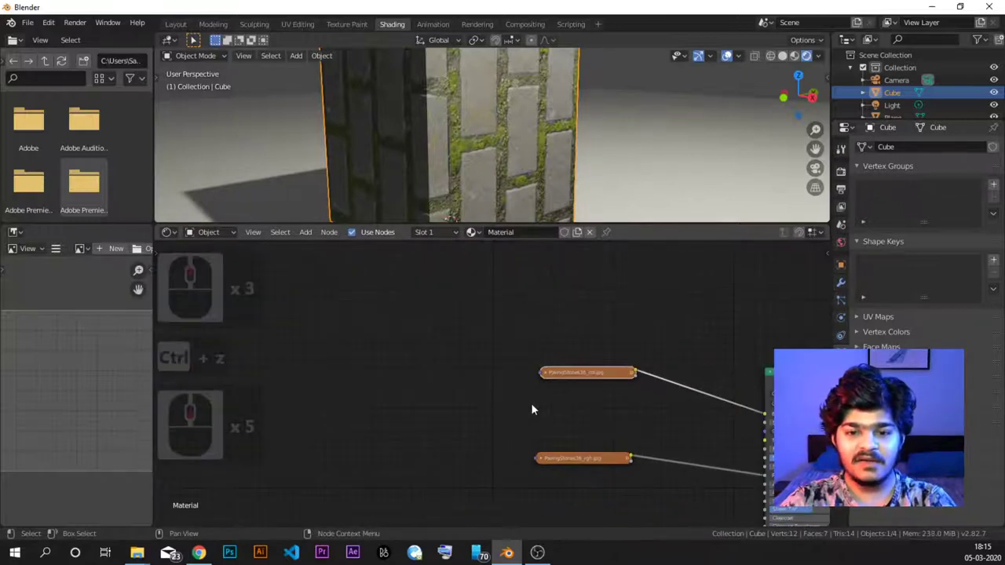
pyautogui.keyDown('shift'); pyautogui.moveTo(492, 283); pyautogui.dragTo(494, 205, button='middle'); pyautogui.keyUp('shift')
pyautogui.moveTo(514, 272); pyautogui.dragTo(549, 476)
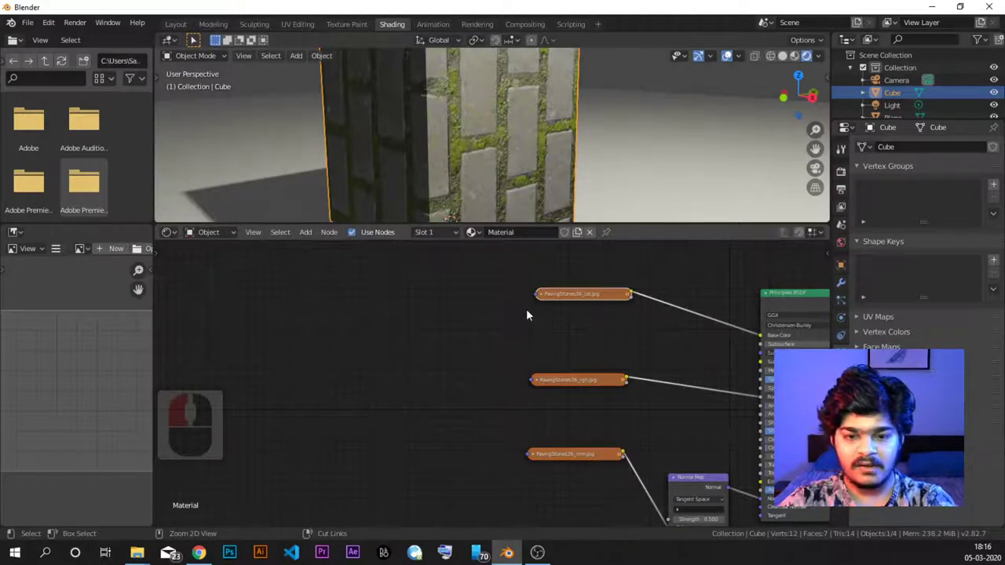
pyautogui.hotkey('ctrl', 't')
pyautogui.scroll(-2, 382, 386)
pyautogui.keyDown('shift'); pyautogui.moveTo(382, 386); pyautogui.dragTo(368, 362, button='middle'); pyautogui.keyUp('shift')
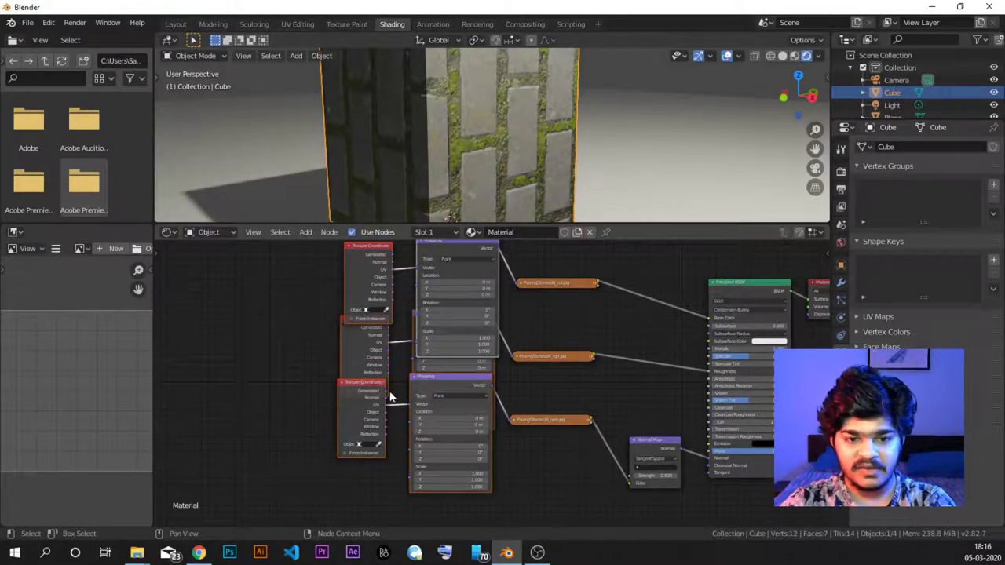
pyautogui.hotkey('ctrl', 'z')
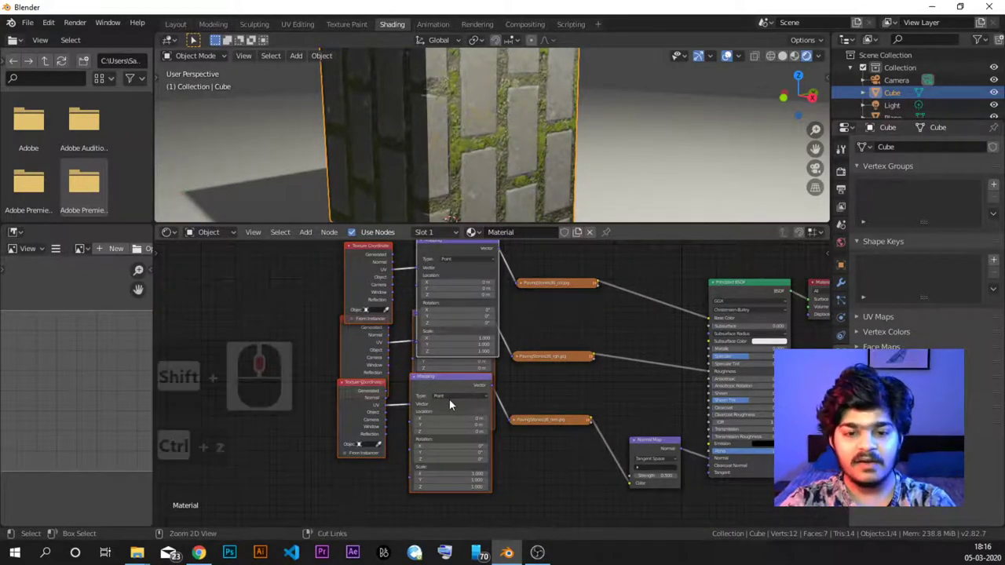
# - Add a linked Texture Coordinate and Mapping node pair to only the PavingStones36_col texture using Node Wrangler
pyautogui.click(433, 283)
pyautogui.click(548, 288)
pyautogui.keyDown('ctrl'); pyautogui.moveTo(538, 282); pyautogui.dragTo(521, 322, button='middle'); pyautogui.keyUp('ctrl')
pyautogui.hotkey('ctrl', 't')
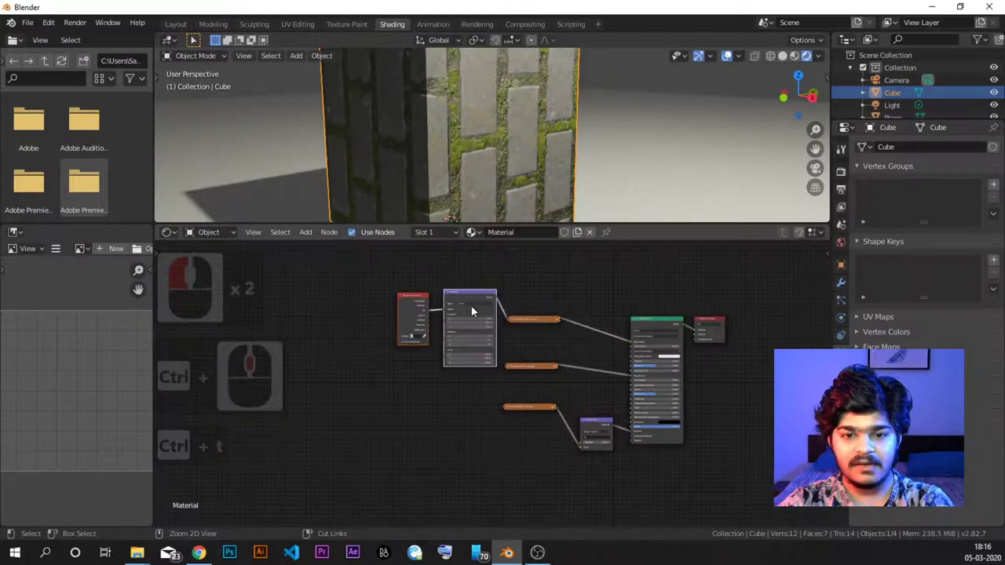
pyautogui.scroll(10, 387, 292)
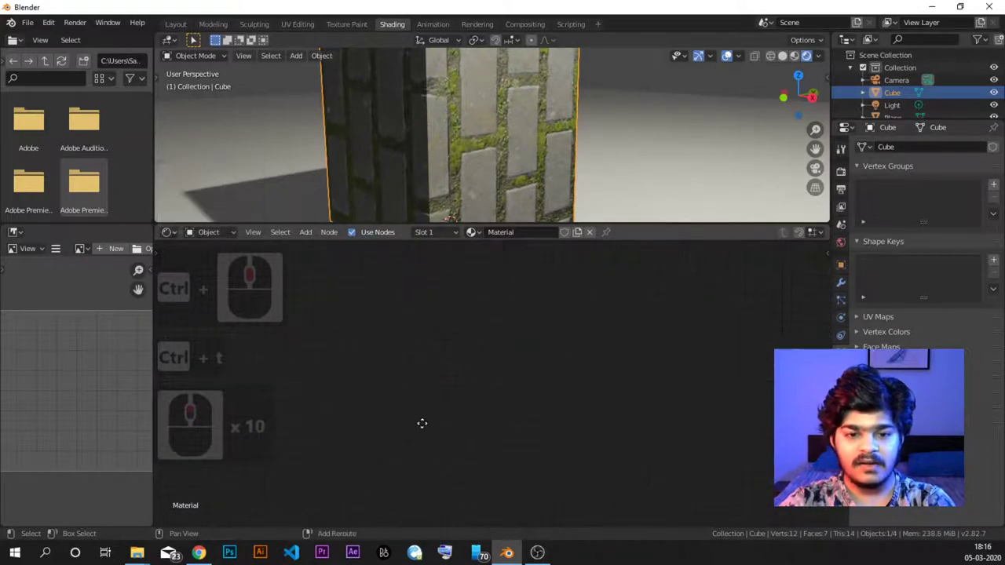
pyautogui.keyDown('shift'); pyautogui.moveTo(419, 435); pyautogui.dragTo(433, 384, button='middle'); pyautogui.keyUp('shift')
pyautogui.scroll(4, 432, 384)
pyautogui.scroll(5, 420, 335)
pyautogui.keyDown('shift'); pyautogui.moveTo(411, 330); pyautogui.dragTo(421, 340, button='middle'); pyautogui.keyUp('shift')
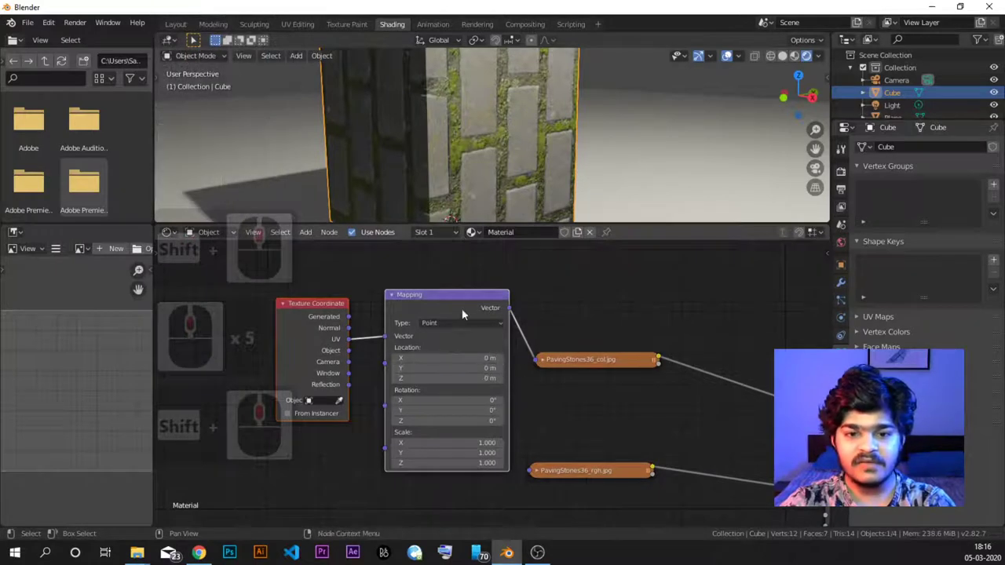
# - Move the Texture Coordinate and Mapping nodes away from the textures and connect Mapping's Vector output to the PavingStones36 rgh and nrm textures
pyautogui.moveTo(403, 319); pyautogui.dragTo(244, 335)
pyautogui.moveTo(351, 323); pyautogui.dragTo(529, 471)
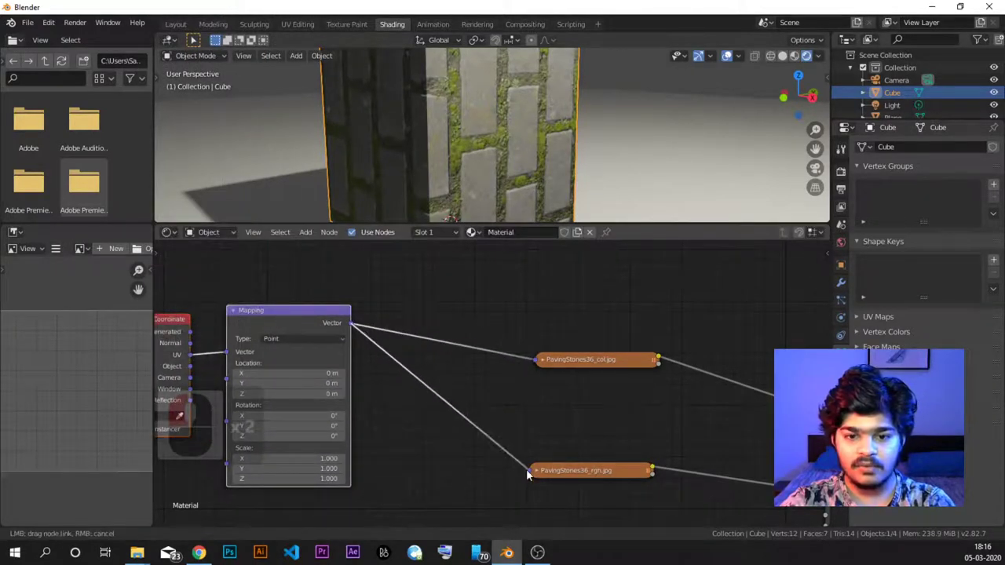
pyautogui.scroll(-2, 490, 408)
pyautogui.moveTo(367, 278); pyautogui.dragTo(520, 490)
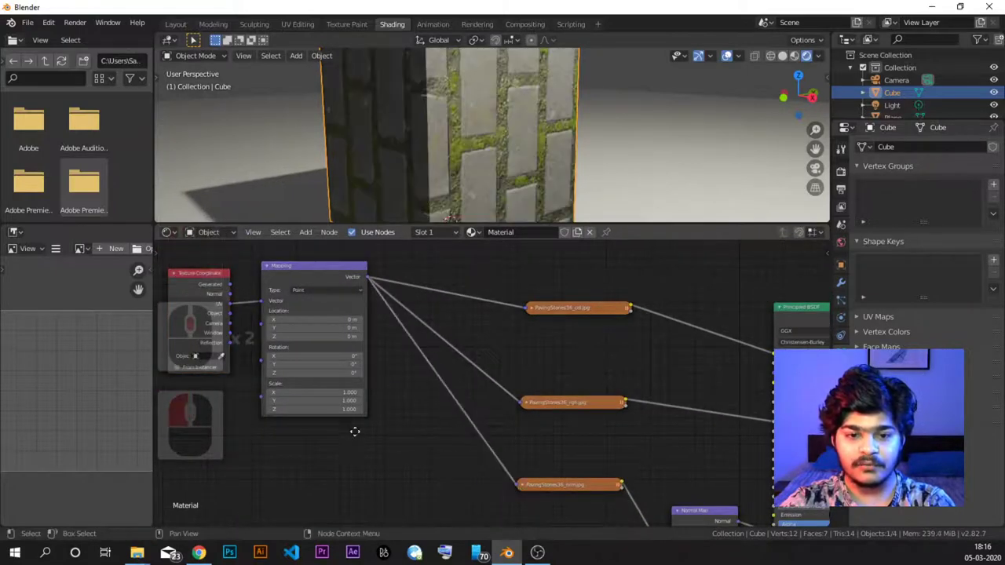
# - Set the Mapping node's scale to 2 on X, Y and Z and view the denser paving stones on the cube
pyautogui.moveTo(367, 411); pyautogui.dragTo(479, 417, button='middle')
pyautogui.click(448, 398)
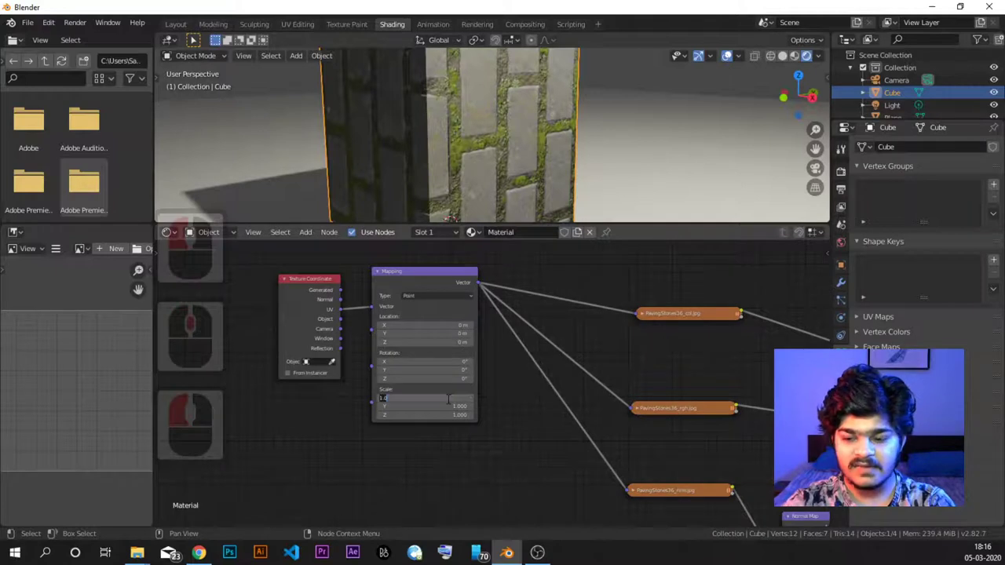
pyautogui.write('2')
pyautogui.click(461, 406)
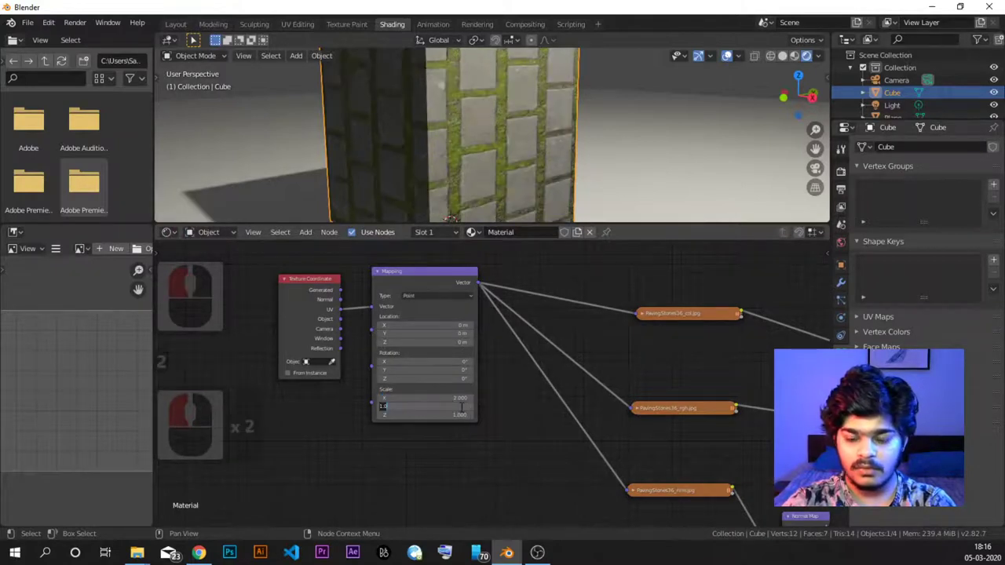
pyautogui.write('2')
pyautogui.click(445, 417)
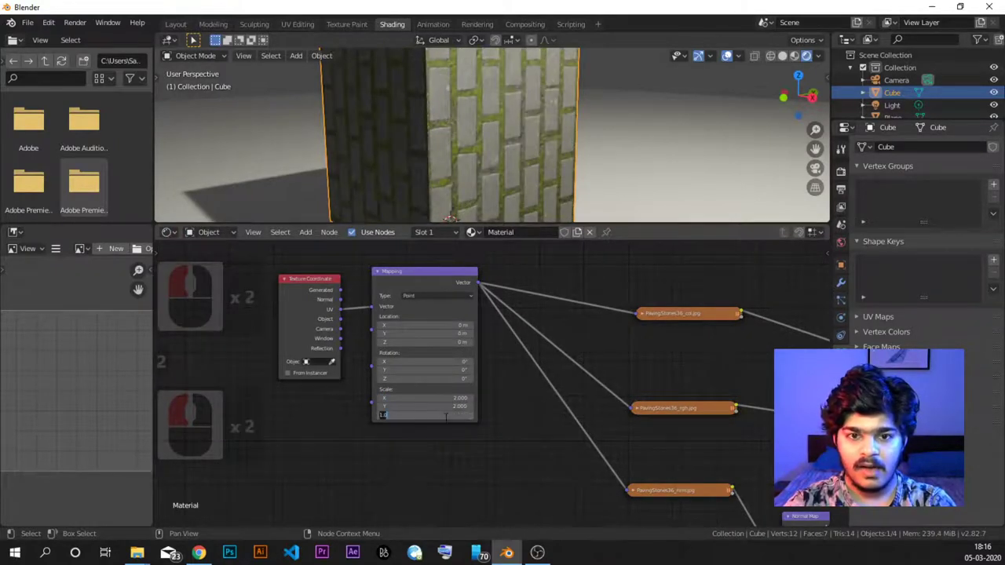
pyautogui.write('2')
pyautogui.press('Return')
pyautogui.scroll(-4, 575, 163)
pyautogui.moveTo(518, 156); pyautogui.dragTo(486, 158, button='middle')
pyautogui.scroll(2, 486, 158)
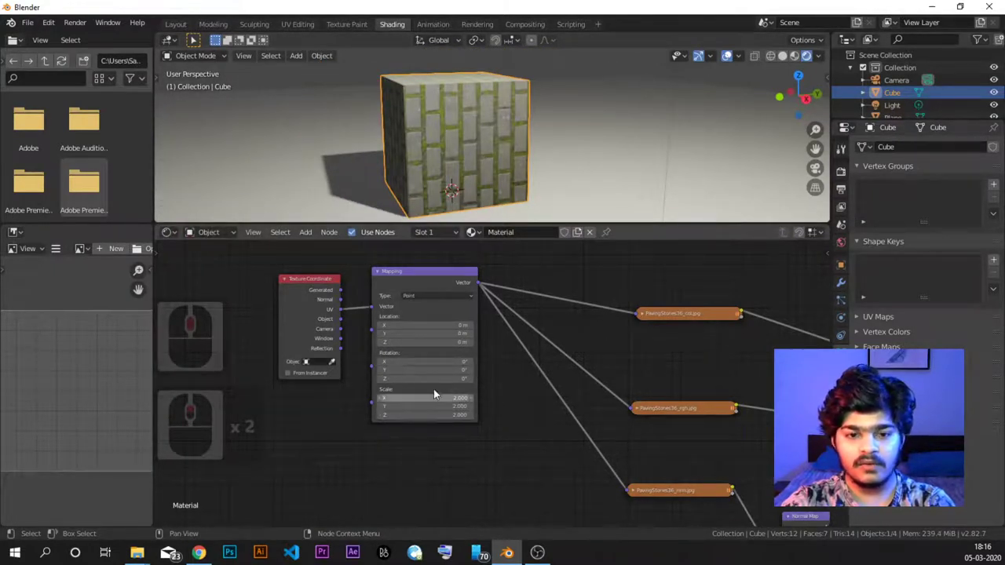
# - Try rotating the texture with the Mapping node's X and Y rotation, resetting each to 0°
pyautogui.moveTo(387, 362); pyautogui.dragTo(502, 362)
pyautogui.moveTo(333, 150); pyautogui.dragTo(470, 181, button='middle')
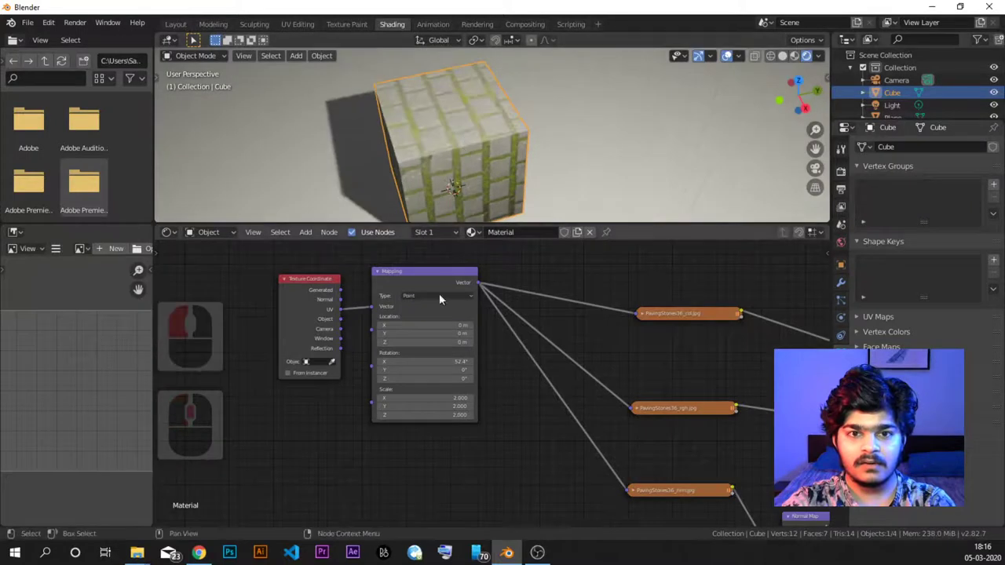
pyautogui.click(414, 361)
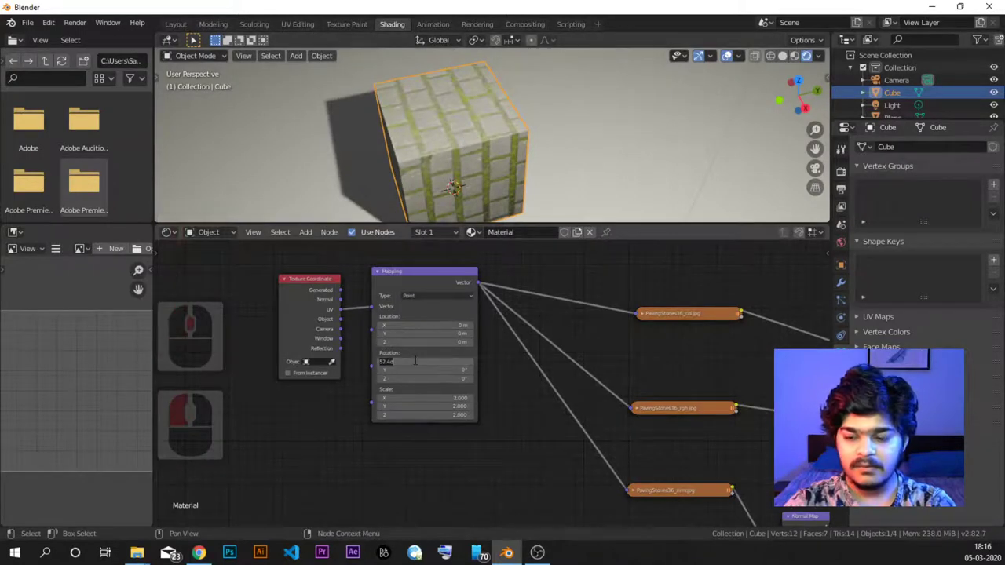
pyautogui.write('0')
pyautogui.press('Return')
pyautogui.moveTo(414, 370)
pyautogui.mouseDown()
pyautogui.moveTo(510, 370)
pyautogui.moveTo(401, 371)
pyautogui.mouseUp()
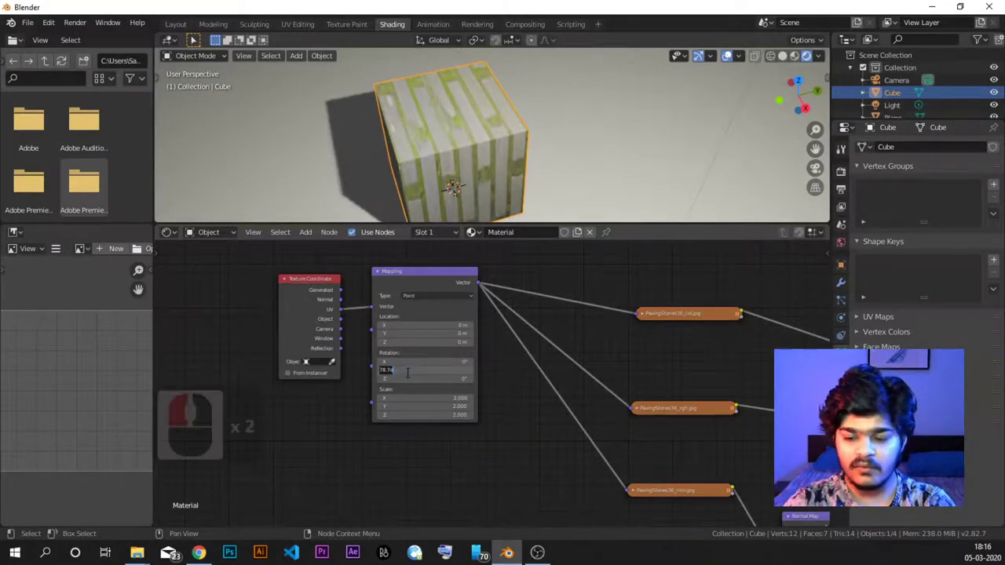
pyautogui.write('0')
pyautogui.press('Return')
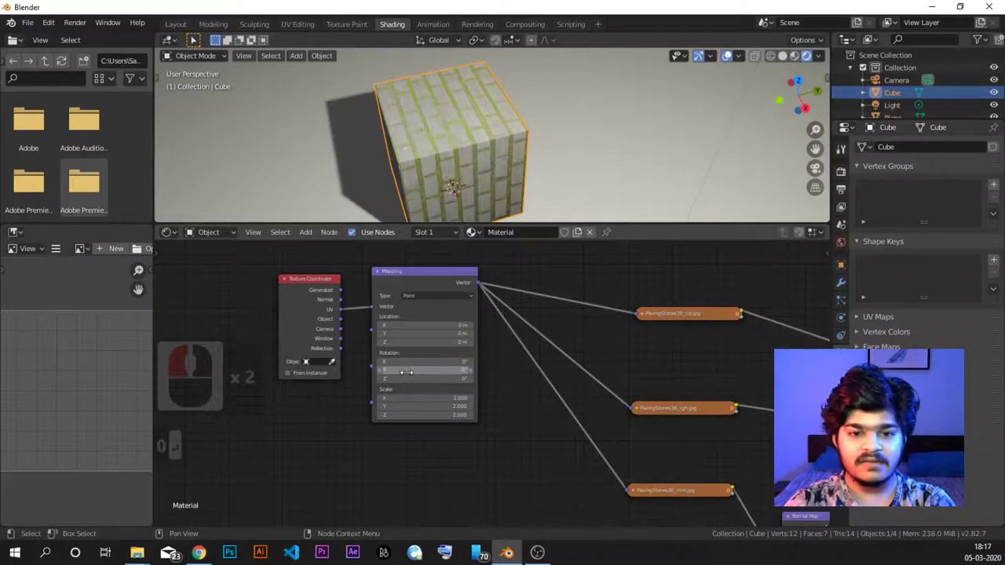
# - Shift the texture by setting the Mapping node's location to about X 59.1 m, Y 2.4 m and Z 1.6 m
pyautogui.moveTo(396, 326); pyautogui.dragTo(440, 328)
pyautogui.moveTo(411, 162); pyautogui.dragTo(467, 142, button='middle')
pyautogui.click(399, 311)
pyautogui.moveTo(451, 324); pyautogui.dragTo(439, 324)
pyautogui.moveTo(440, 333); pyautogui.dragTo(416, 343)
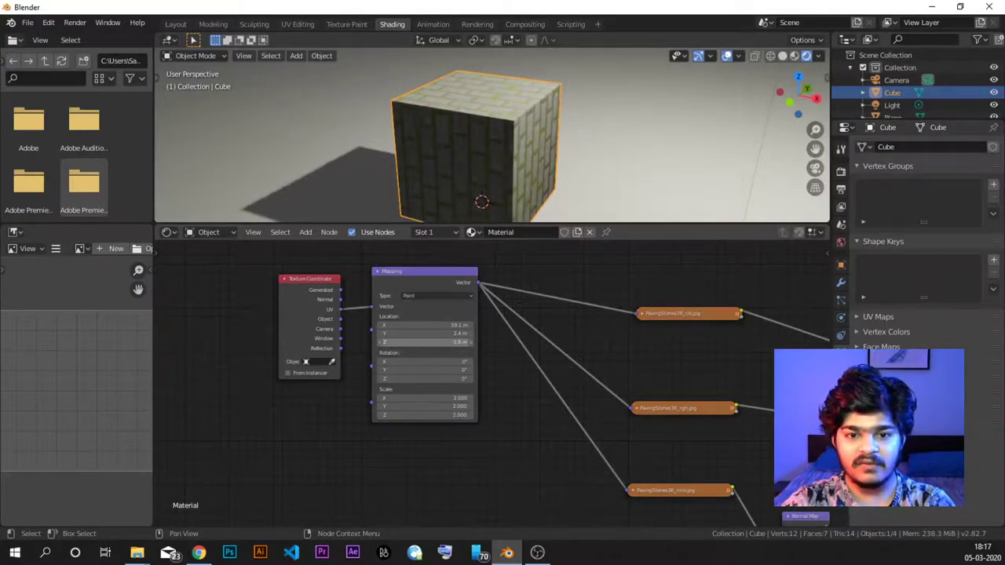
pyautogui.click(424, 325)
pyautogui.moveTo(456, 133); pyautogui.dragTo(483, 149, button='middle')
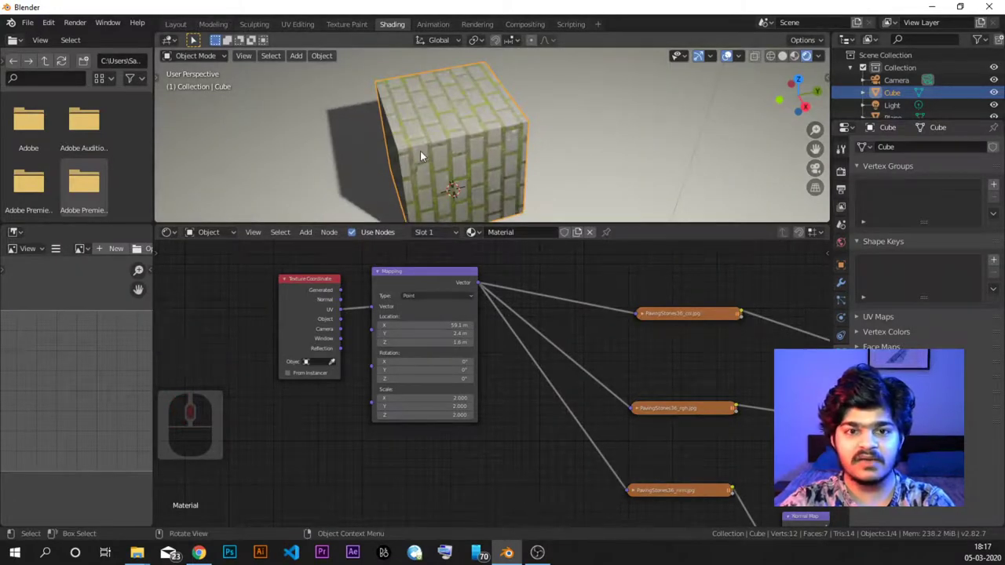
# - Fine-tune the Mapping node's location to about X 63.5 m and Y 3.7 m and check the cube's front face
pyautogui.moveTo(424, 325)
pyautogui.mouseDown()
pyautogui.moveTo(448, 325)
pyautogui.moveTo(427, 325)
pyautogui.mouseUp()
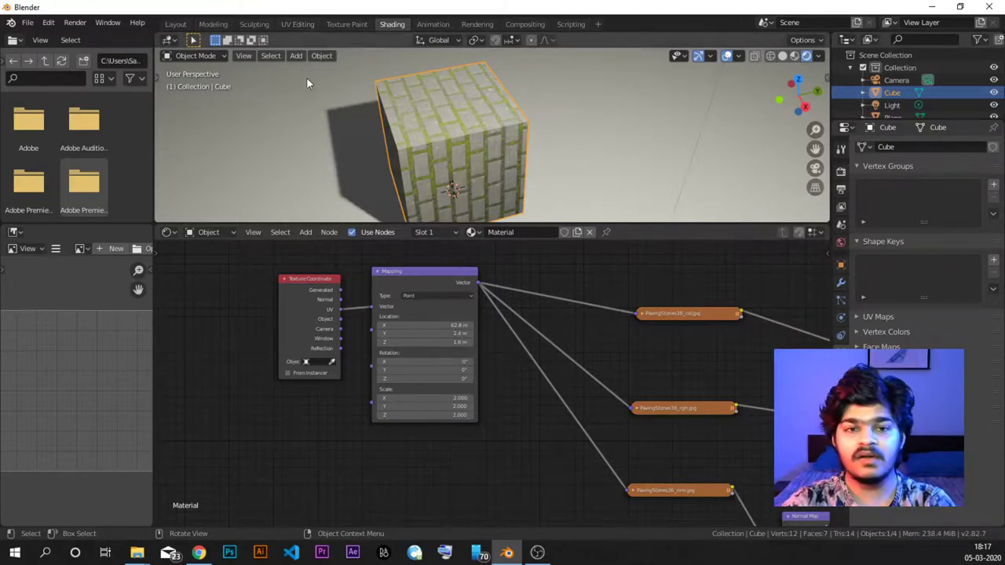
pyautogui.moveTo(439, 333); pyautogui.dragTo(459, 324)
pyautogui.moveTo(466, 152)
pyautogui.mouseDown(button='middle')
pyautogui.moveTo(455, 126)
pyautogui.moveTo(465, 142)
pyautogui.mouseUp(button='middle')
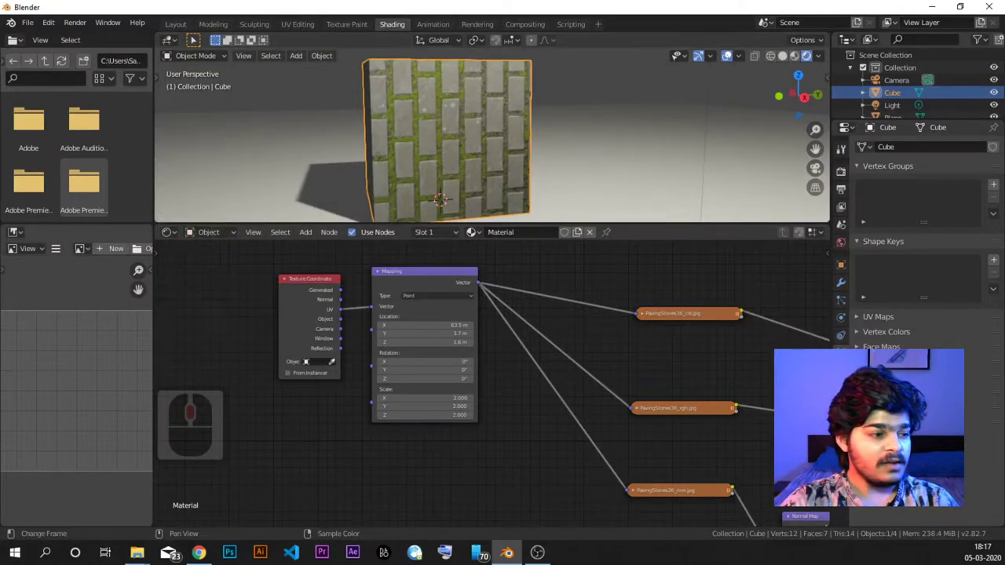
pyautogui.click(537, 552)
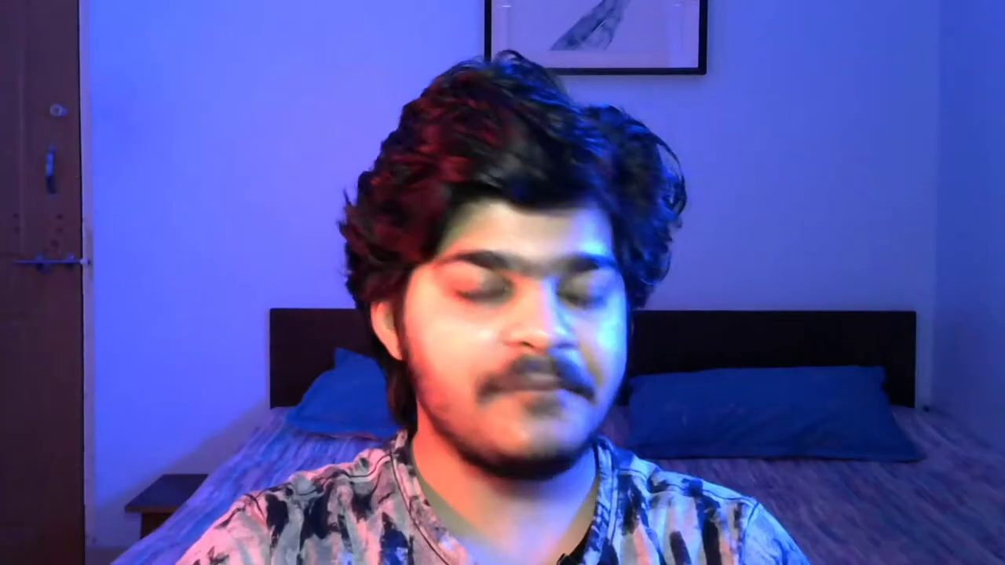